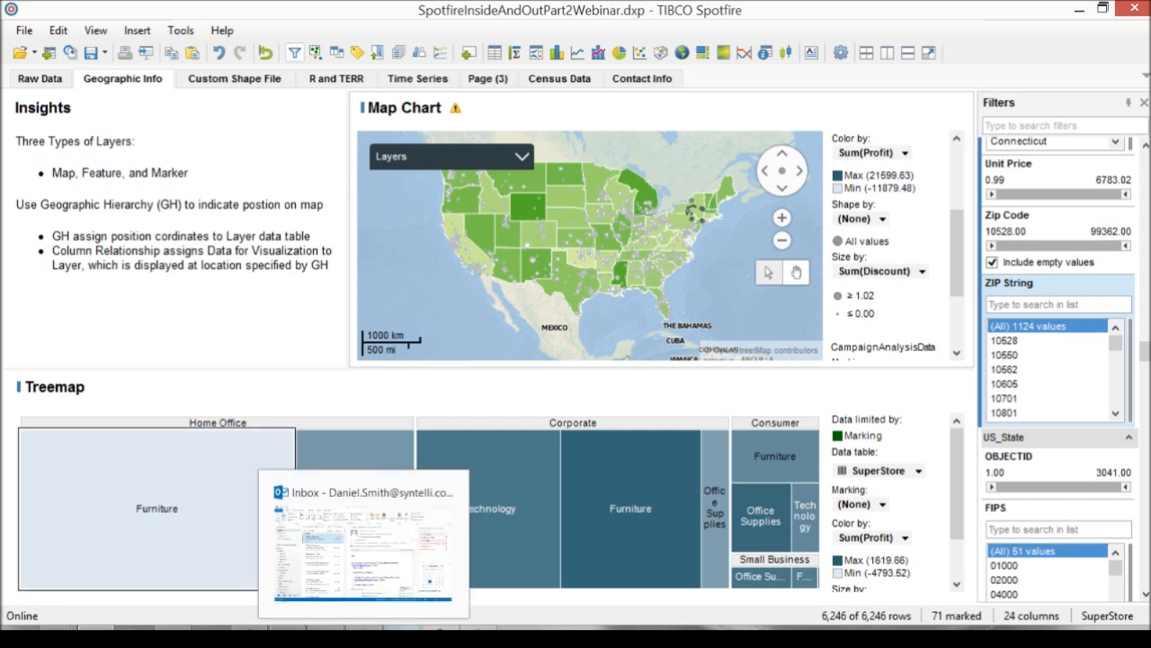
# - Toggle the map chart's base Map Layer off and on, and hide the CampaignAnalysisData layer
pyautogui.click(522, 157)
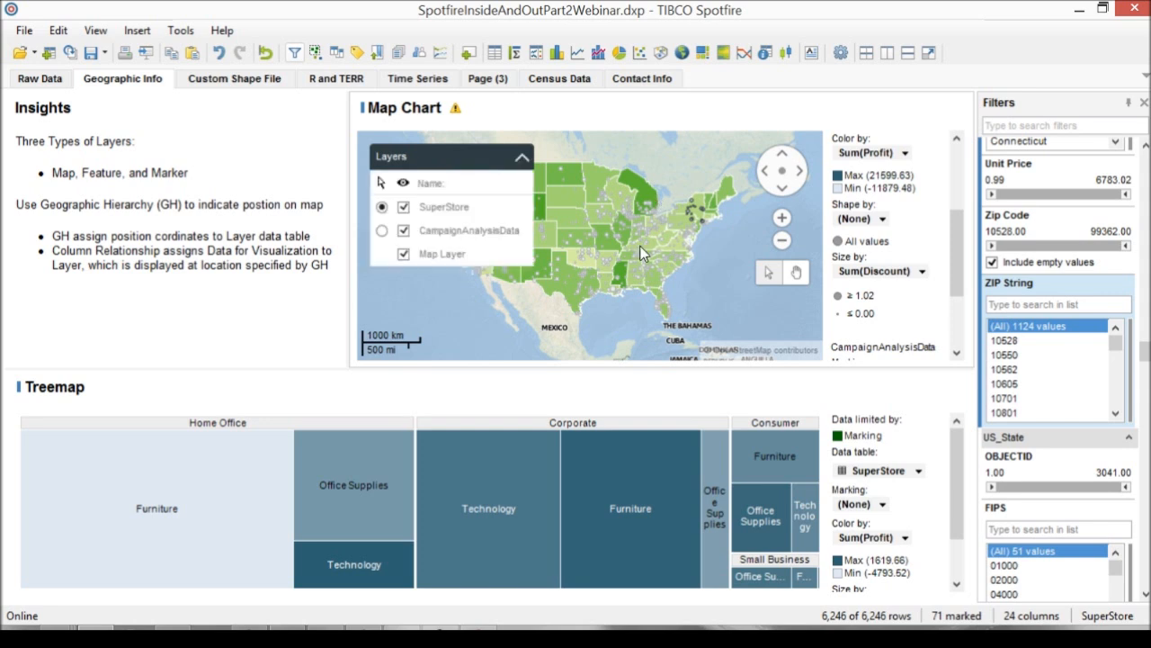
pyautogui.press('space')
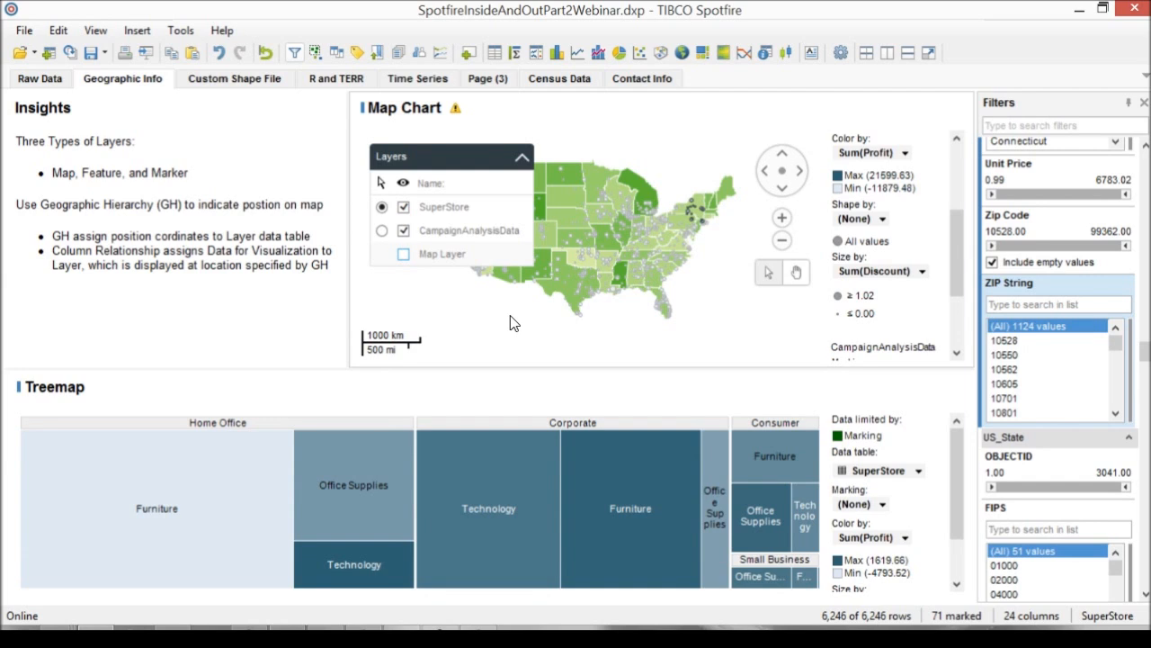
pyautogui.press('space')
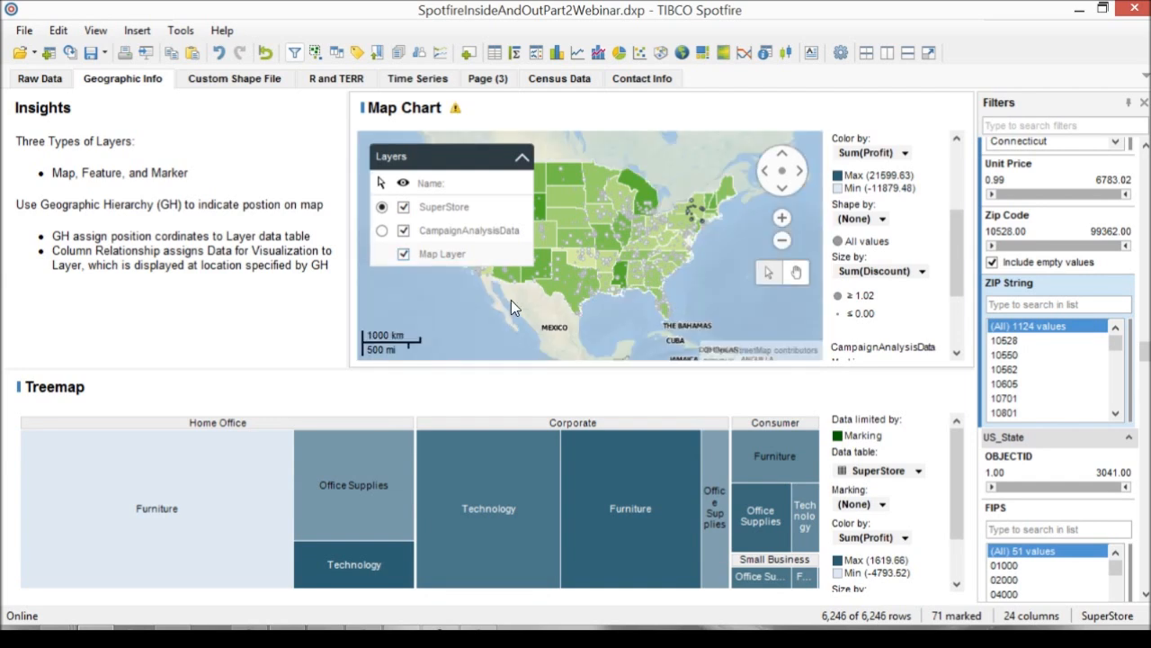
pyautogui.press('space')
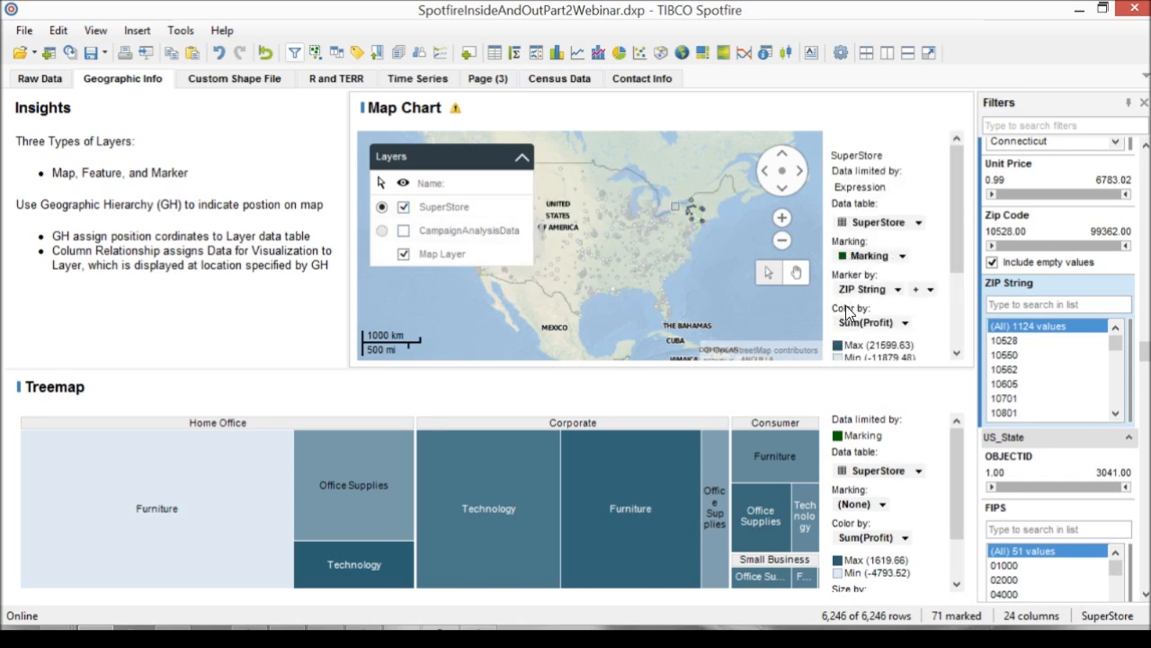
# - Mark the SuperStore markers between the Great Lakes and the Gulf coast, and hide the SuperStore layer
pyautogui.moveTo(635, 194); pyautogui.dragTo(666, 271)
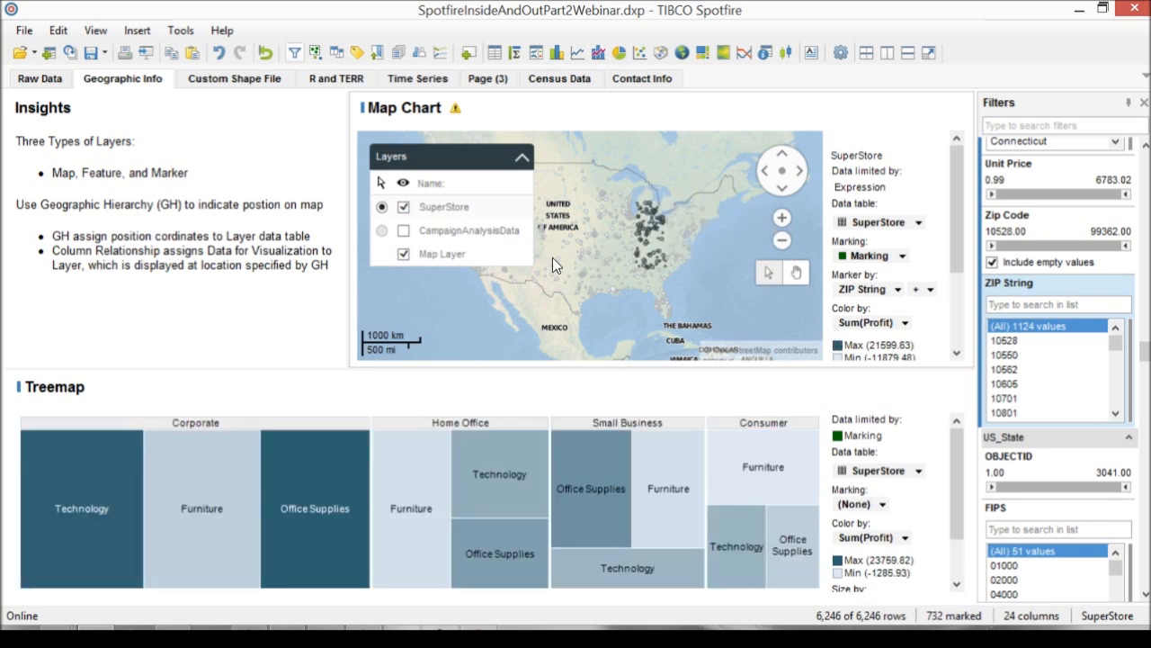
pyautogui.click(402, 206)
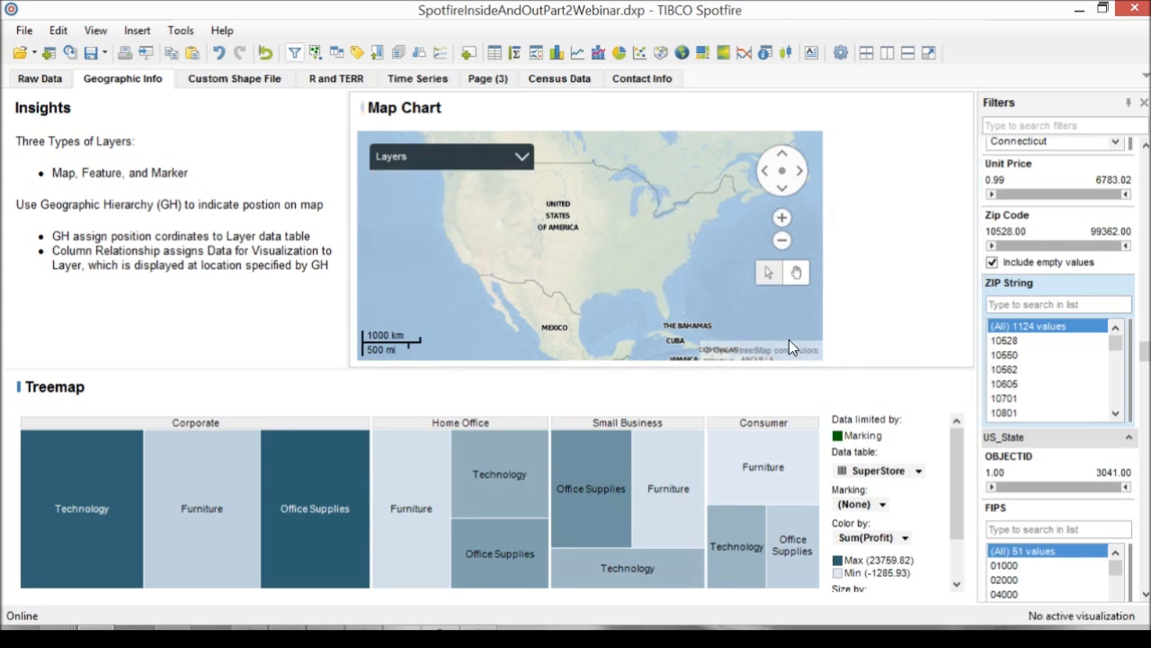
# - Examine the base map's detail from the country level down to the roads around Carthage, and back out to the region
pyautogui.scroll(2, 789, 346)
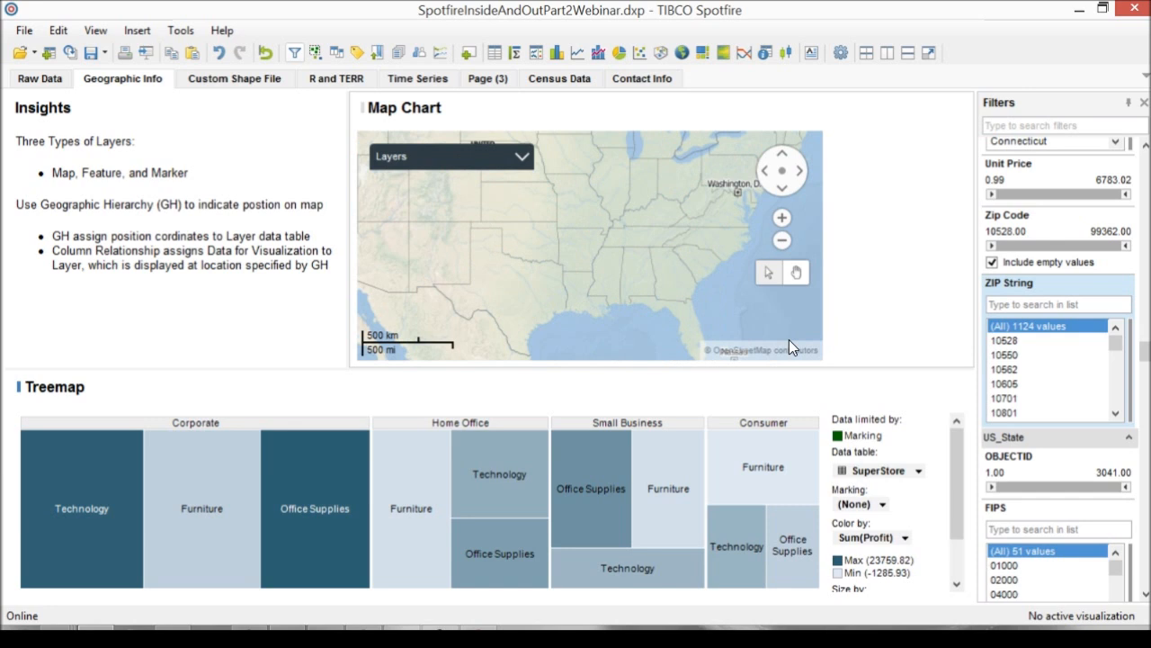
pyautogui.scroll(1, 789, 340)
pyautogui.scroll(1, 789, 339)
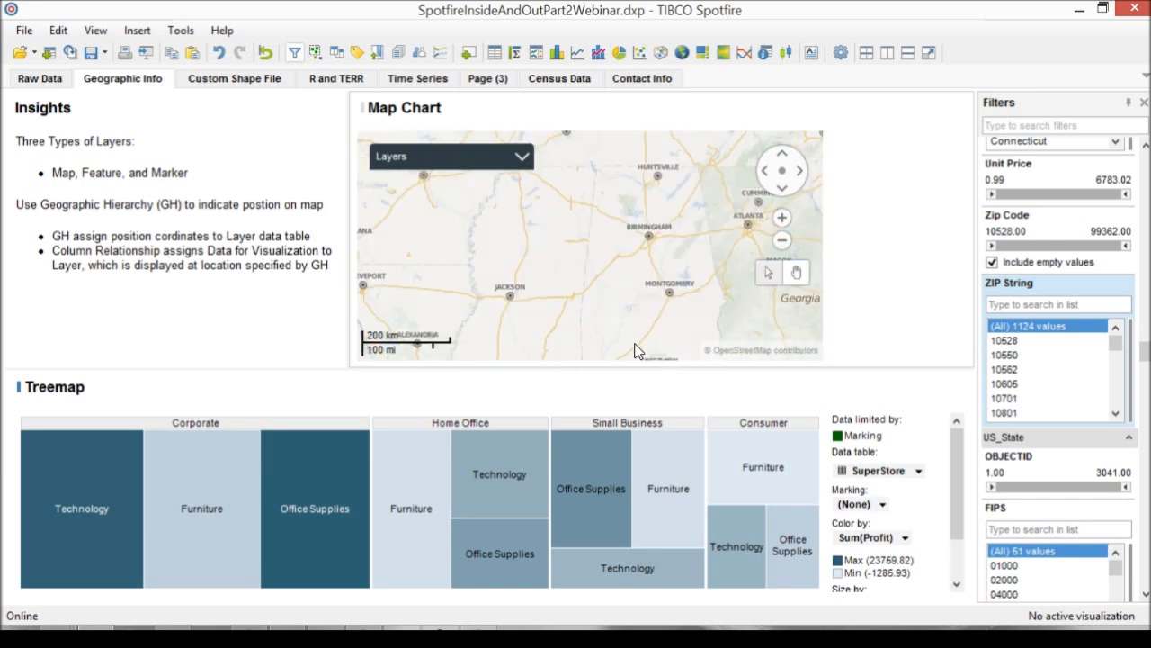
pyautogui.scroll(1, 639, 354)
pyautogui.scroll(1, 644, 359)
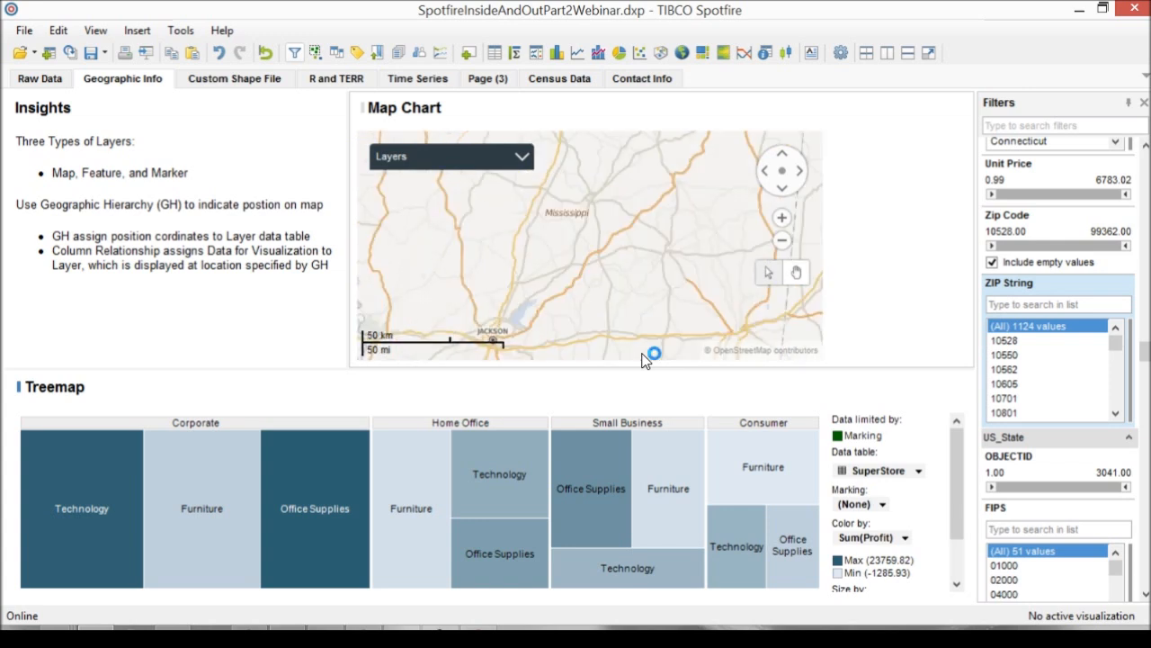
pyautogui.scroll(1, 643, 357)
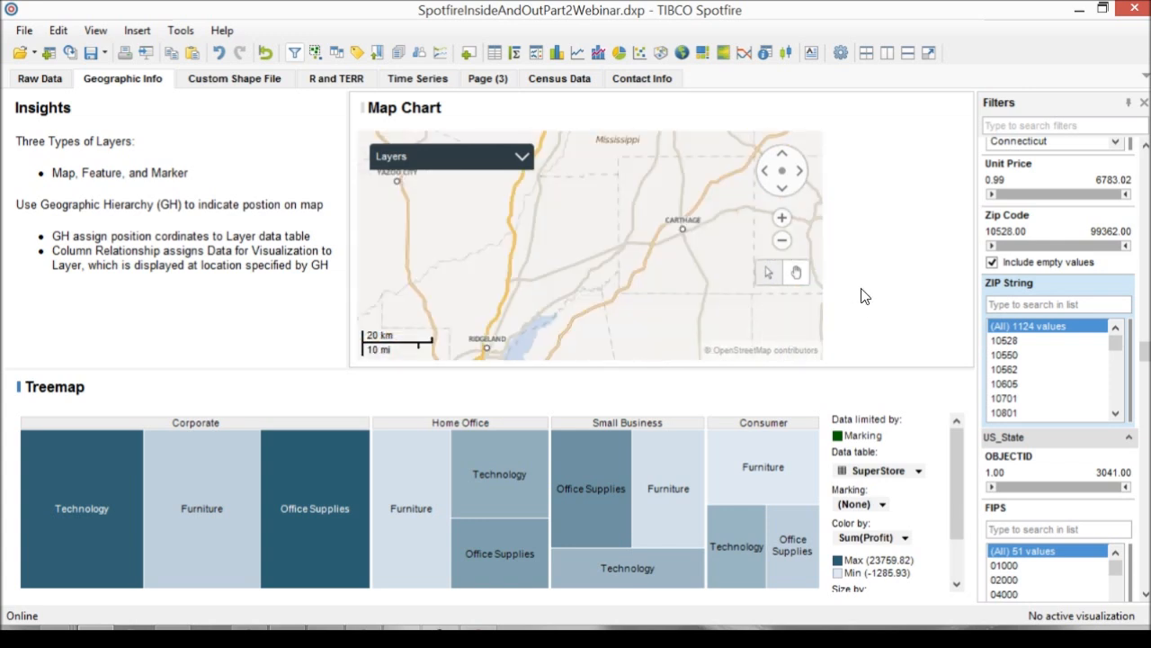
pyautogui.scroll(1, 865, 296)
pyautogui.scroll(1, 864, 296)
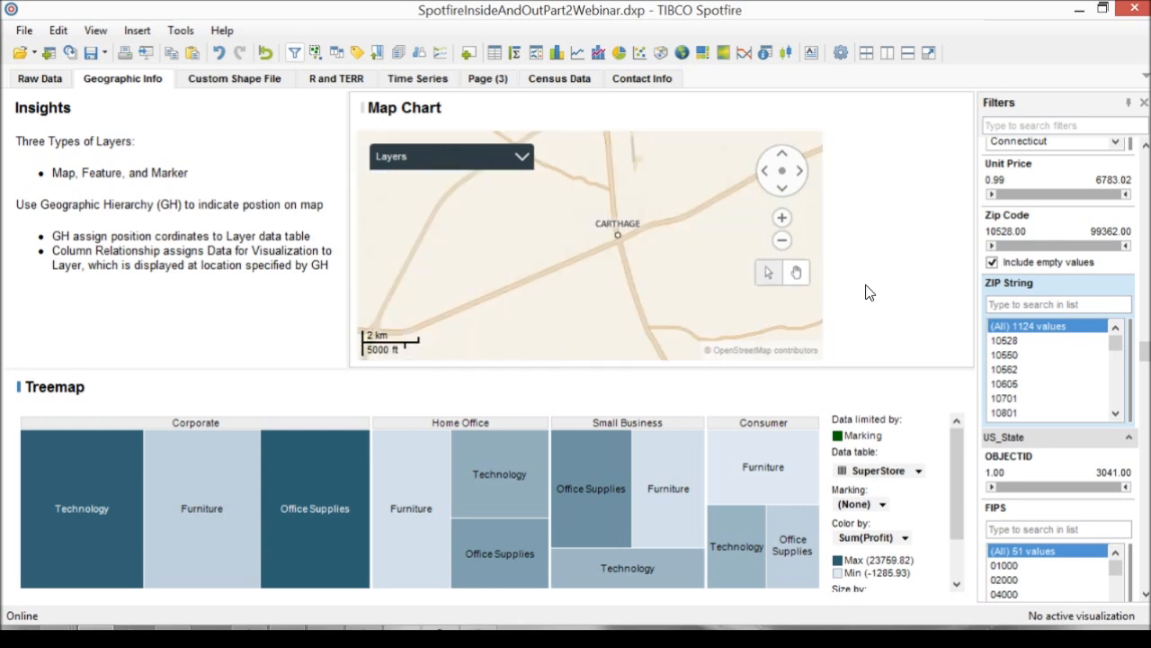
pyautogui.scroll(2, 731, 274)
pyautogui.scroll(1, 730, 275)
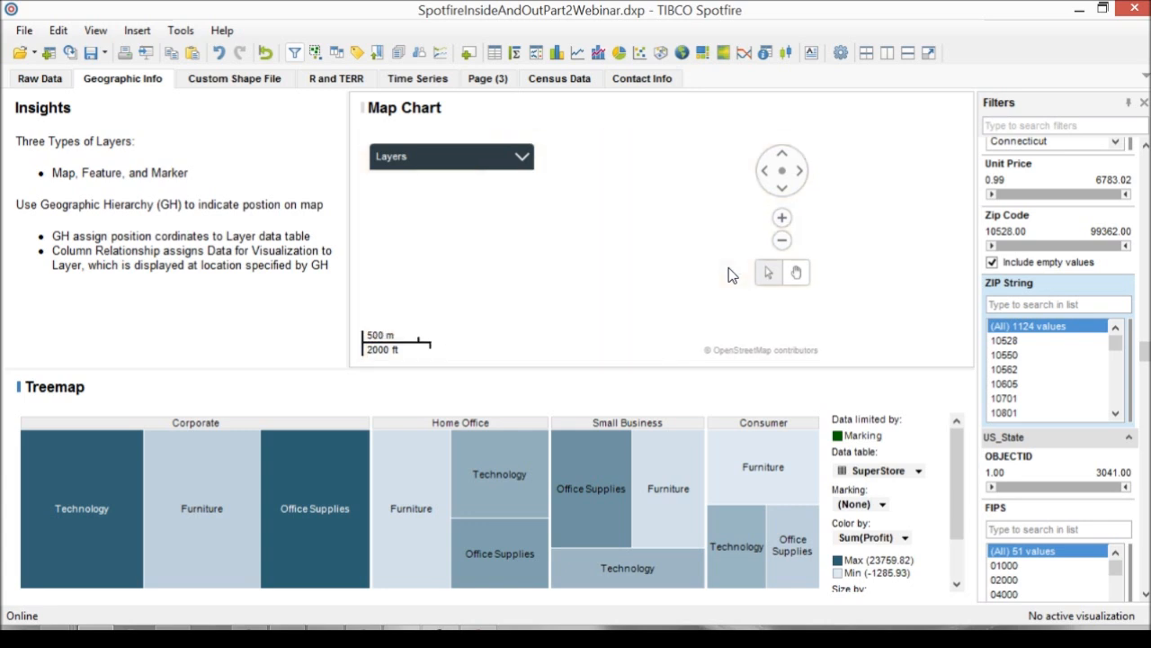
pyautogui.scroll(-1, 730, 275)
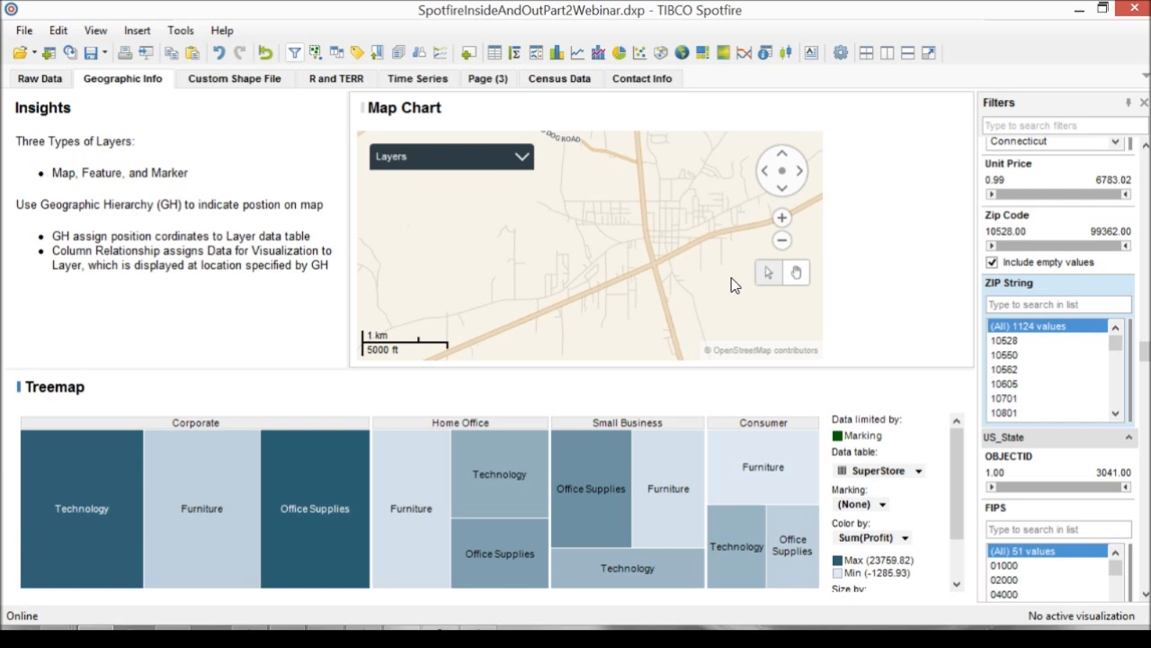
pyautogui.scroll(-3, 737, 260)
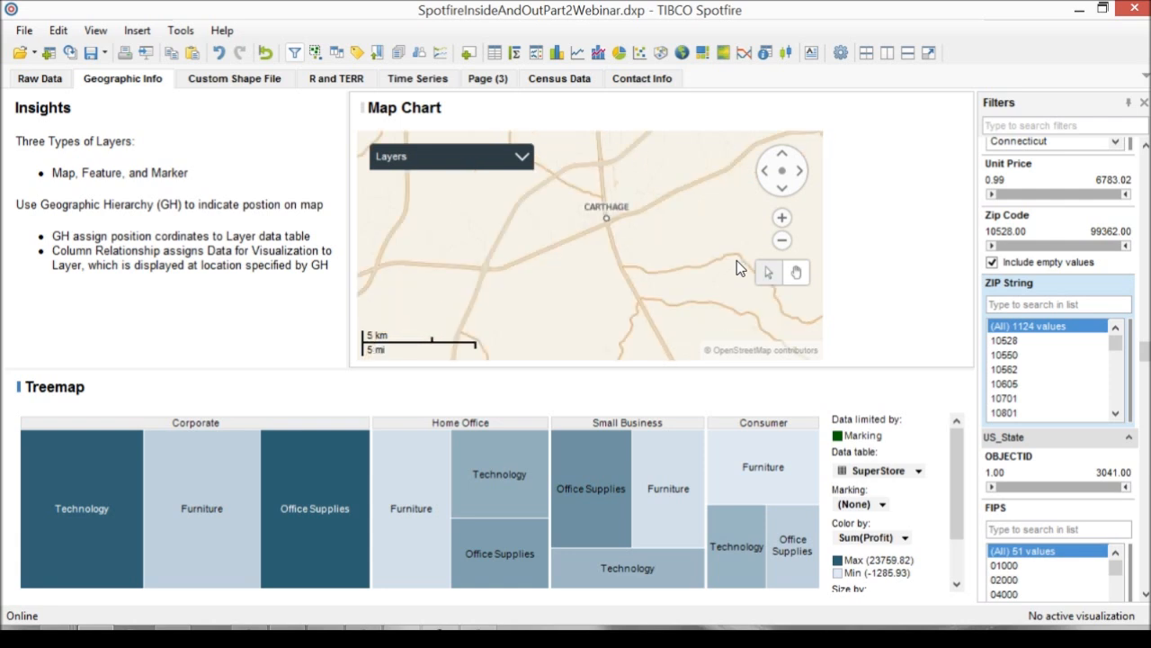
pyautogui.scroll(-3, 736, 259)
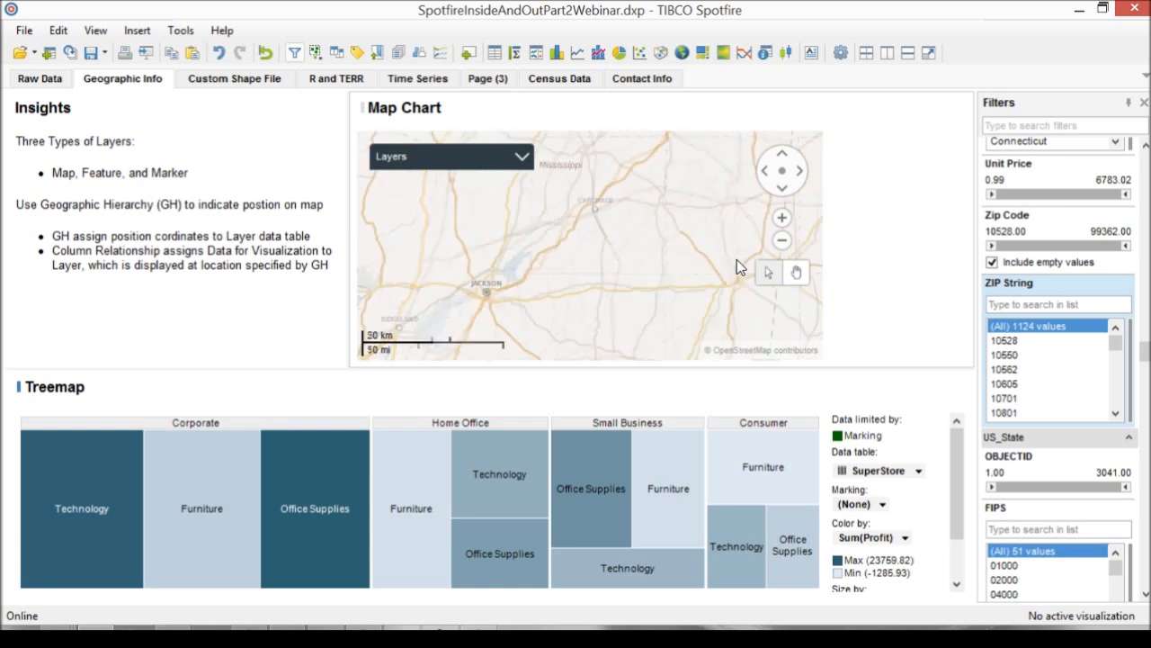
pyautogui.scroll(-1, 736, 259)
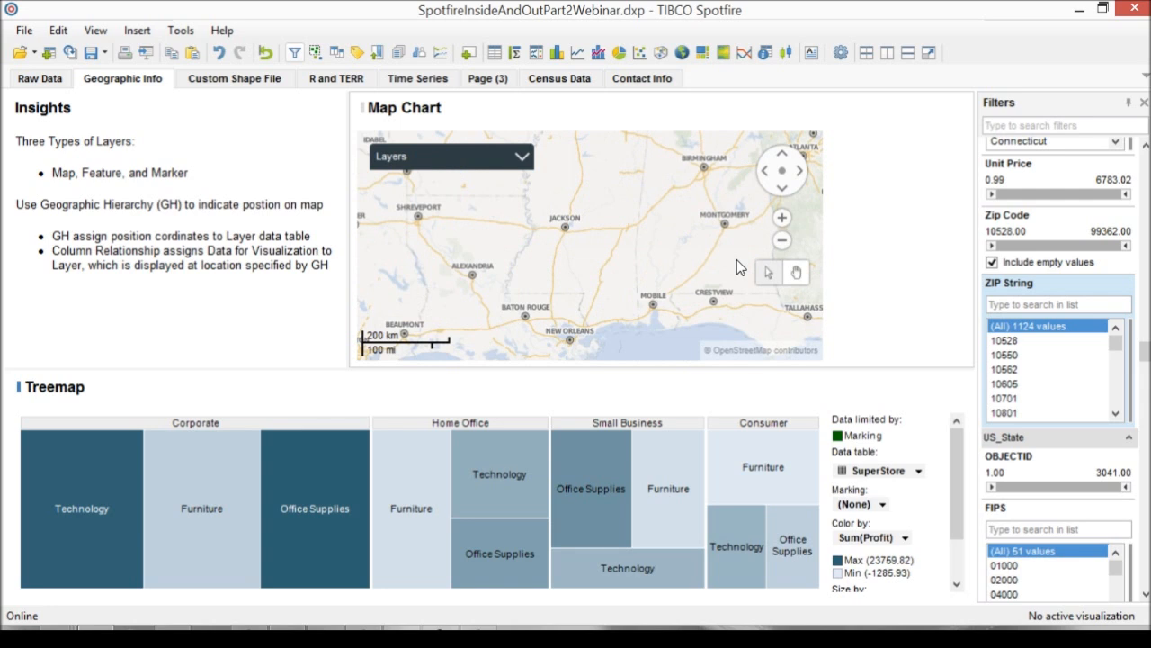
pyautogui.scroll(-1, 736, 259)
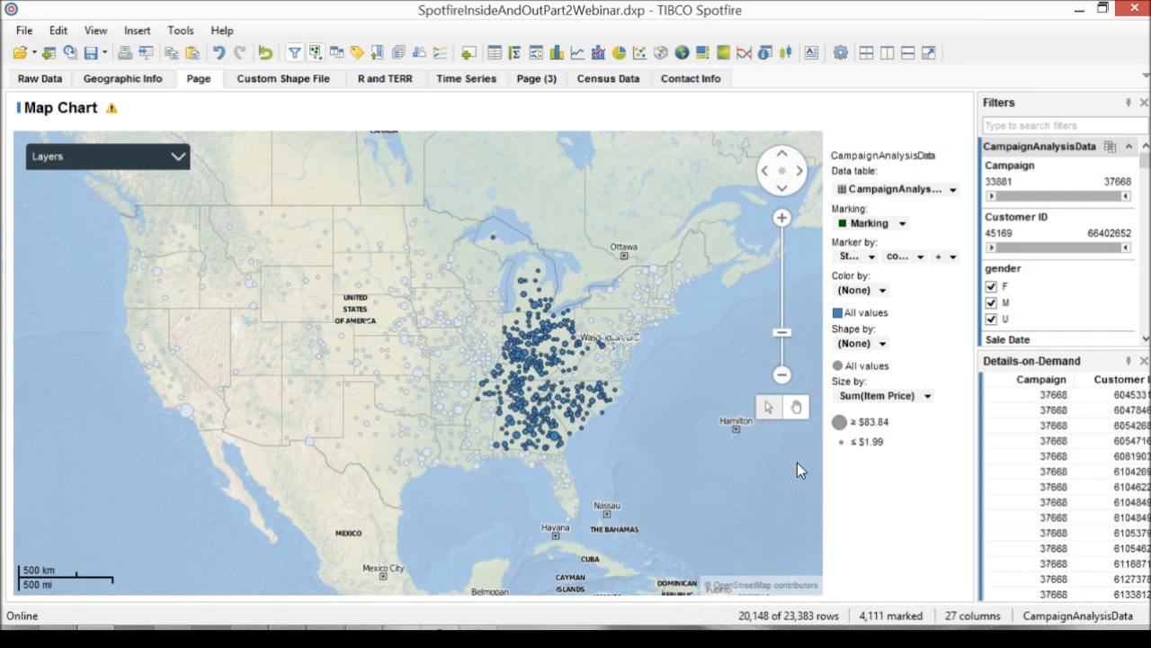
# - Clear the marking on the full-page map chart and open the settings of its CampaignAnalysisData marker layer
pyautogui.click(712, 331)
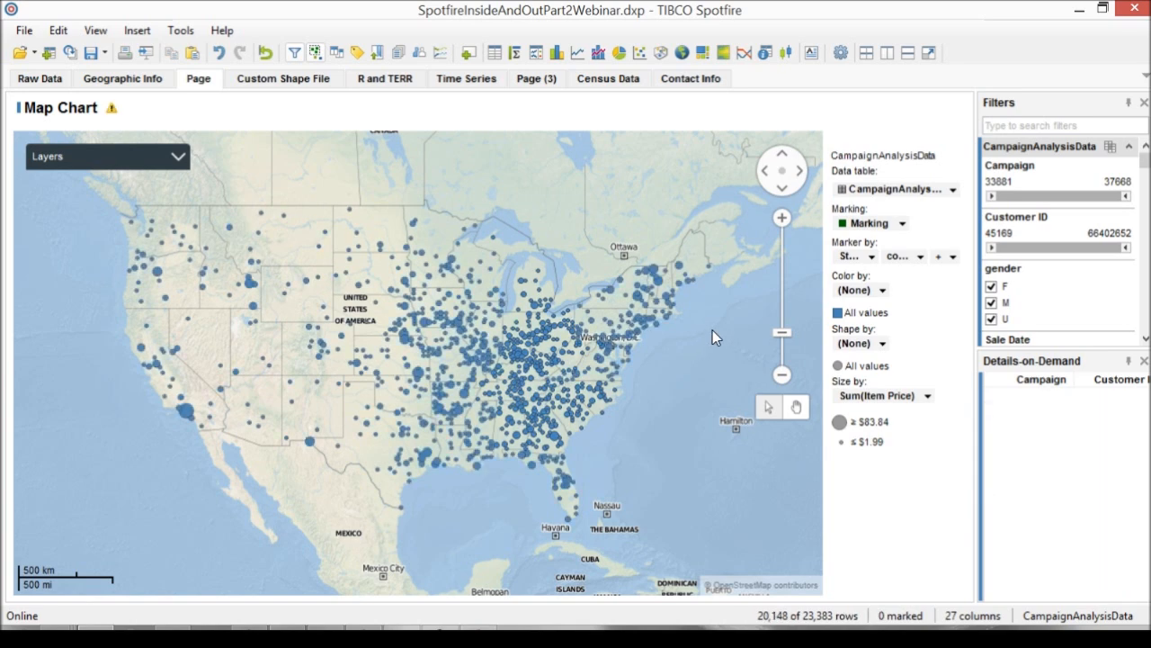
pyautogui.rightClick(712, 330)
pyautogui.click(629, 520)
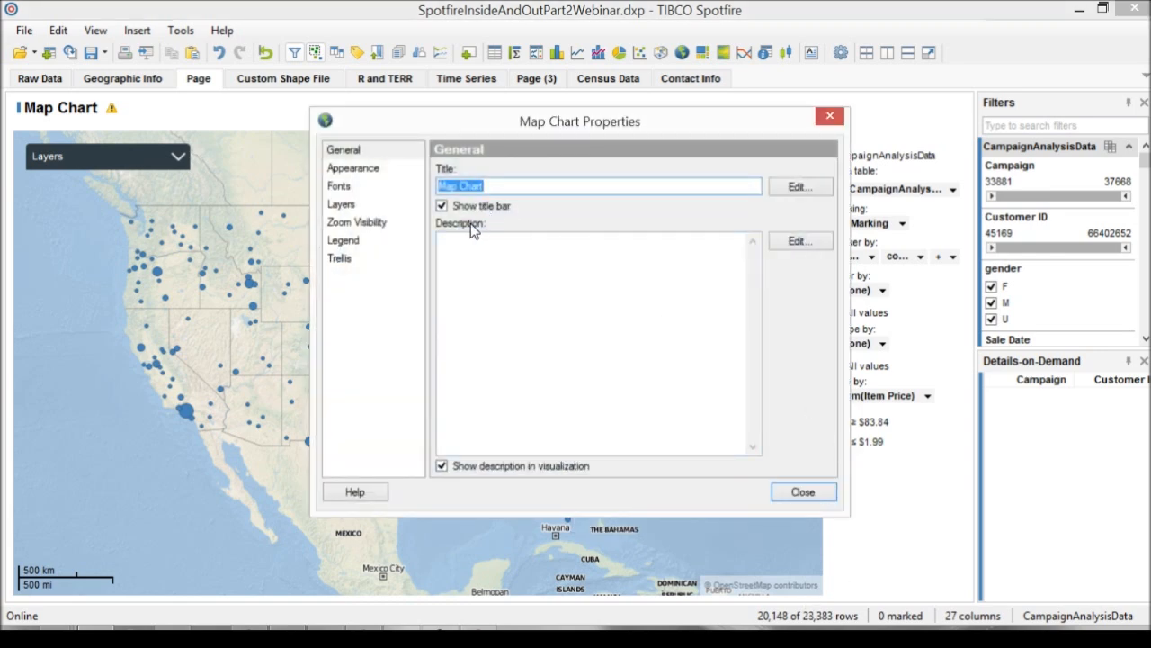
pyautogui.click(342, 204)
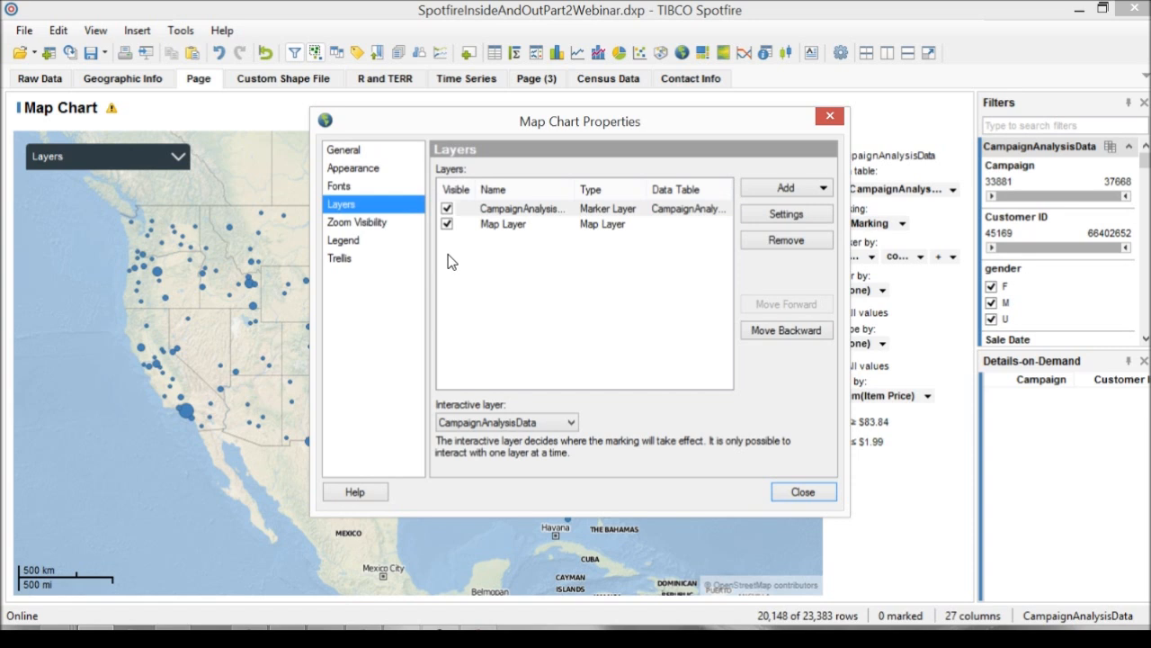
pyautogui.click(644, 291)
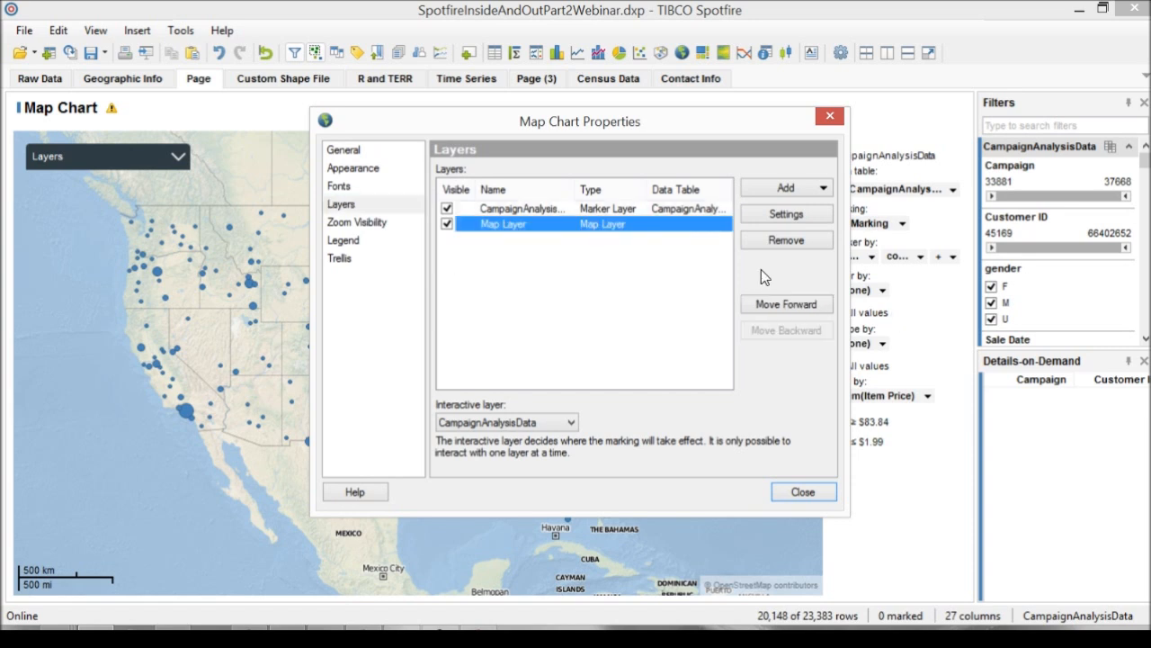
pyautogui.press('Up')
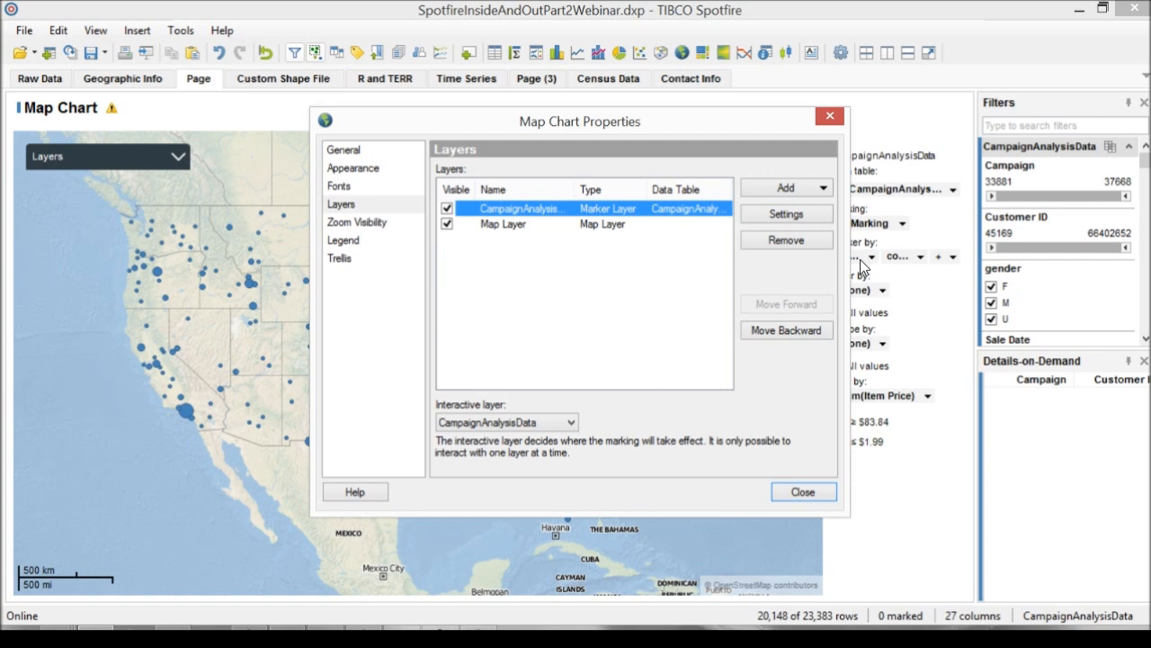
pyautogui.click(788, 216)
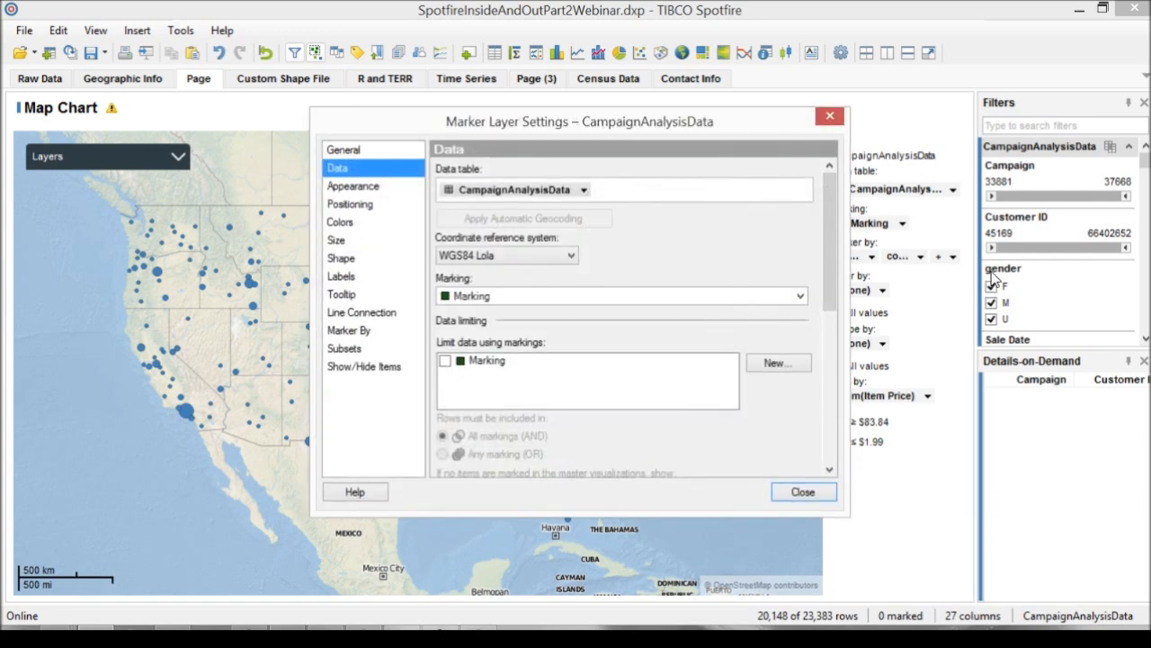
# - Set the marker layer's data table to SuperStore and move both settings dialogs aside to uncover the map
pyautogui.click(583, 190)
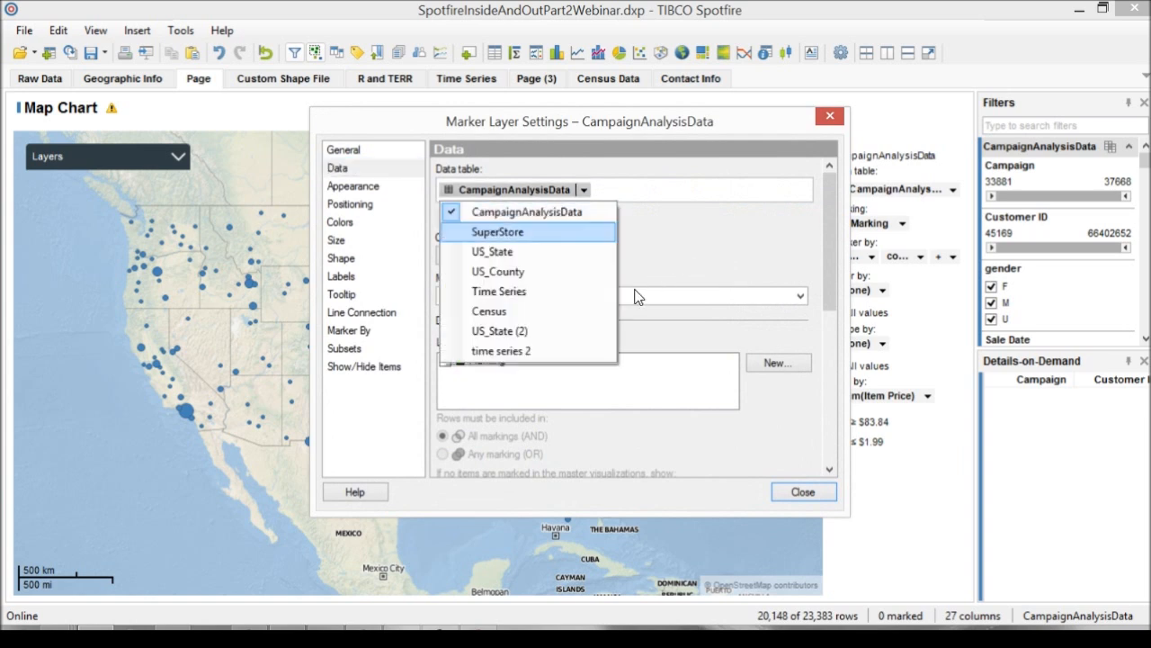
pyautogui.click(540, 231)
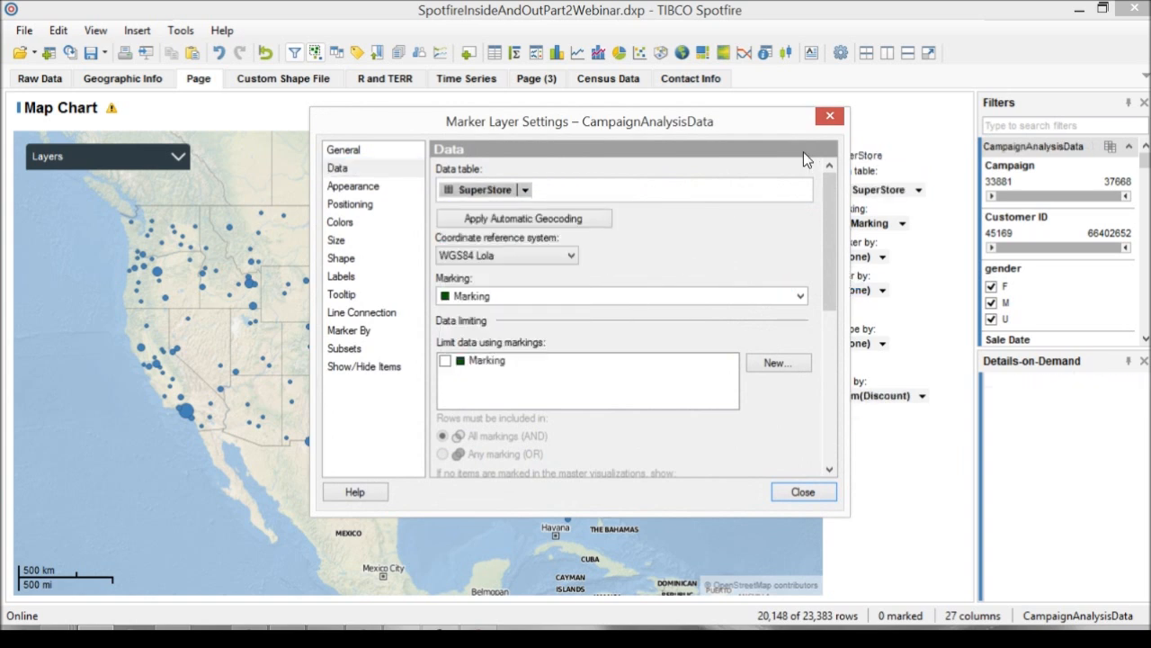
pyautogui.moveTo(805, 126)
pyautogui.mouseDown()
pyautogui.moveTo(906, 327)
pyautogui.moveTo(976, 296)
pyautogui.mouseUp()
pyautogui.moveTo(819, 293); pyautogui.dragTo(848, 295)
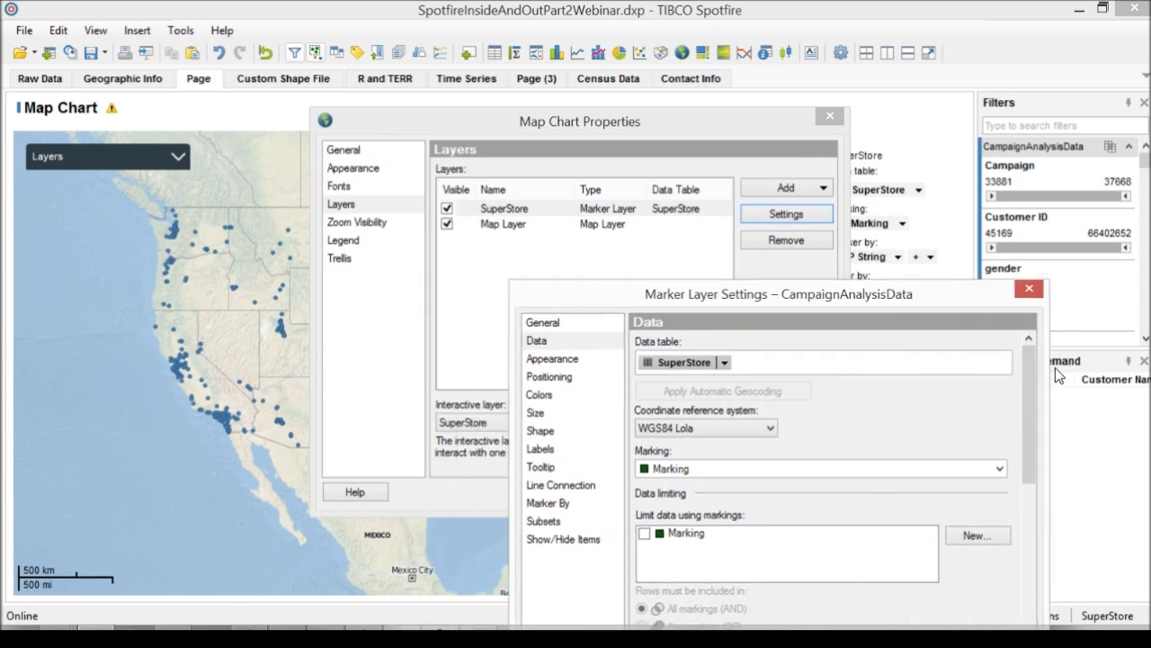
pyautogui.moveTo(664, 126)
pyautogui.mouseDown()
pyautogui.moveTo(959, 50)
pyautogui.moveTo(952, 42)
pyautogui.mouseUp()
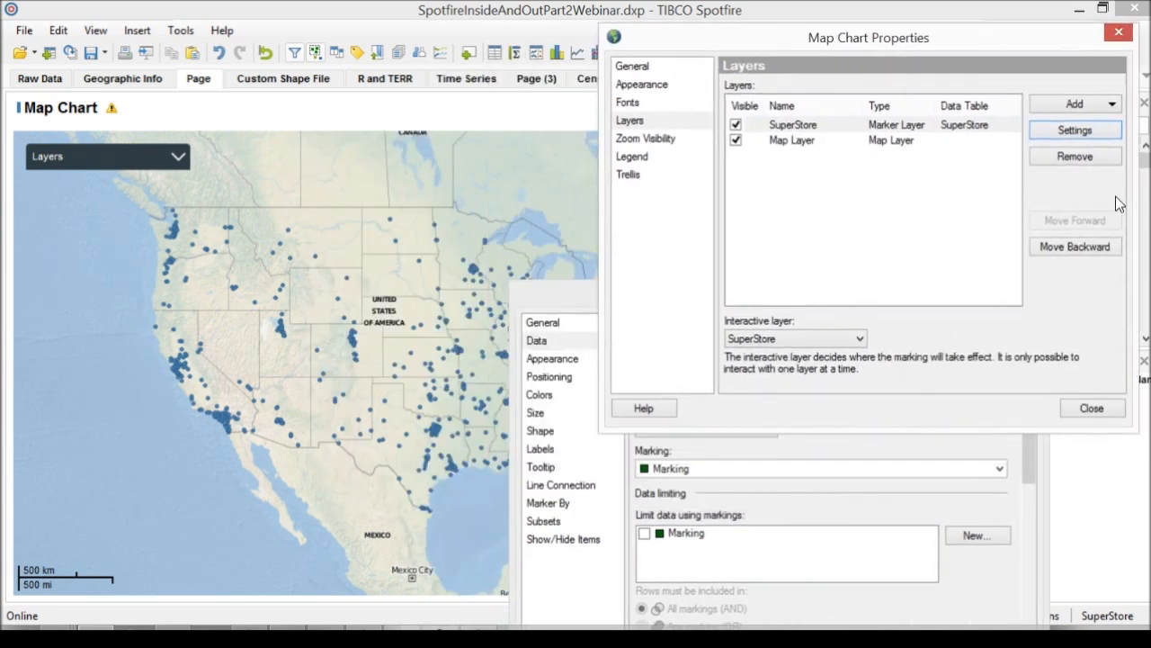
pyautogui.click(730, 441)
pyautogui.moveTo(764, 297)
pyautogui.mouseDown()
pyautogui.moveTo(918, 306)
pyautogui.moveTo(891, 230)
pyautogui.moveTo(865, 226)
pyautogui.mouseUp()
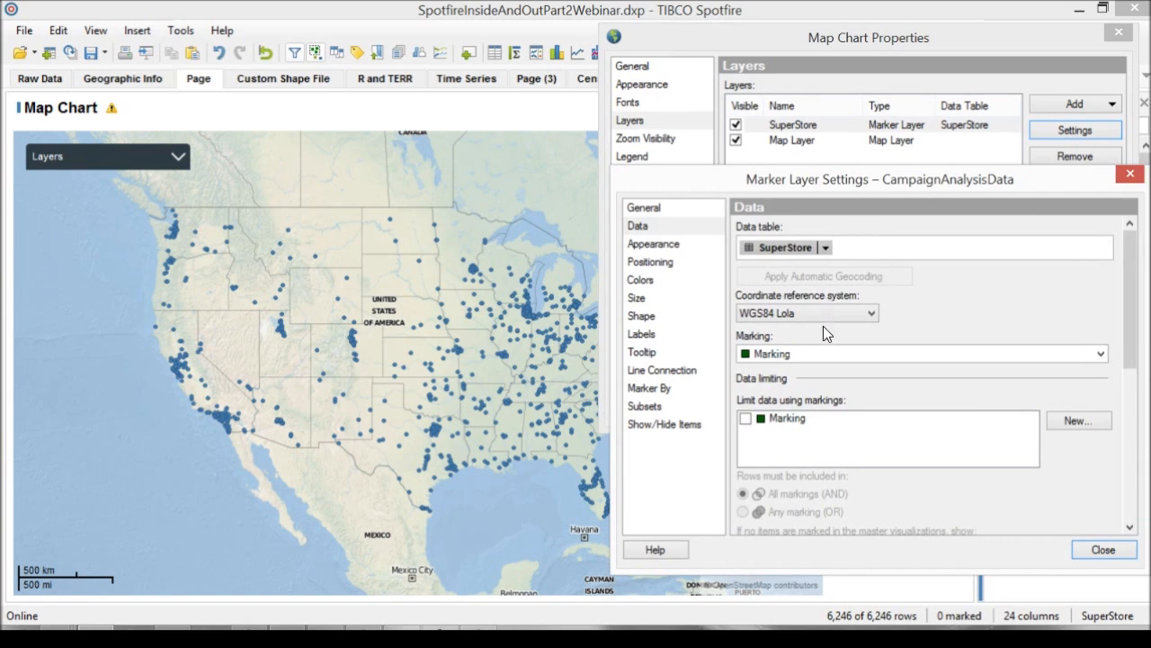
# - Set the marker layer's geocoding column to State in its positioning settings
pyautogui.click(650, 262)
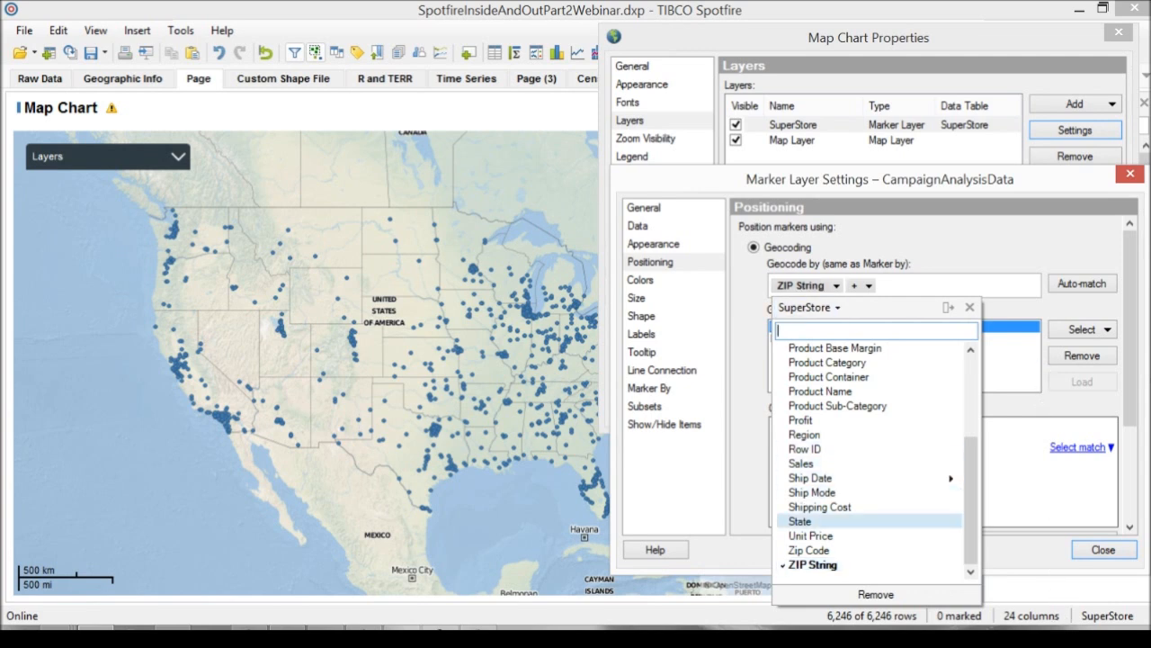
pyautogui.click(799, 521)
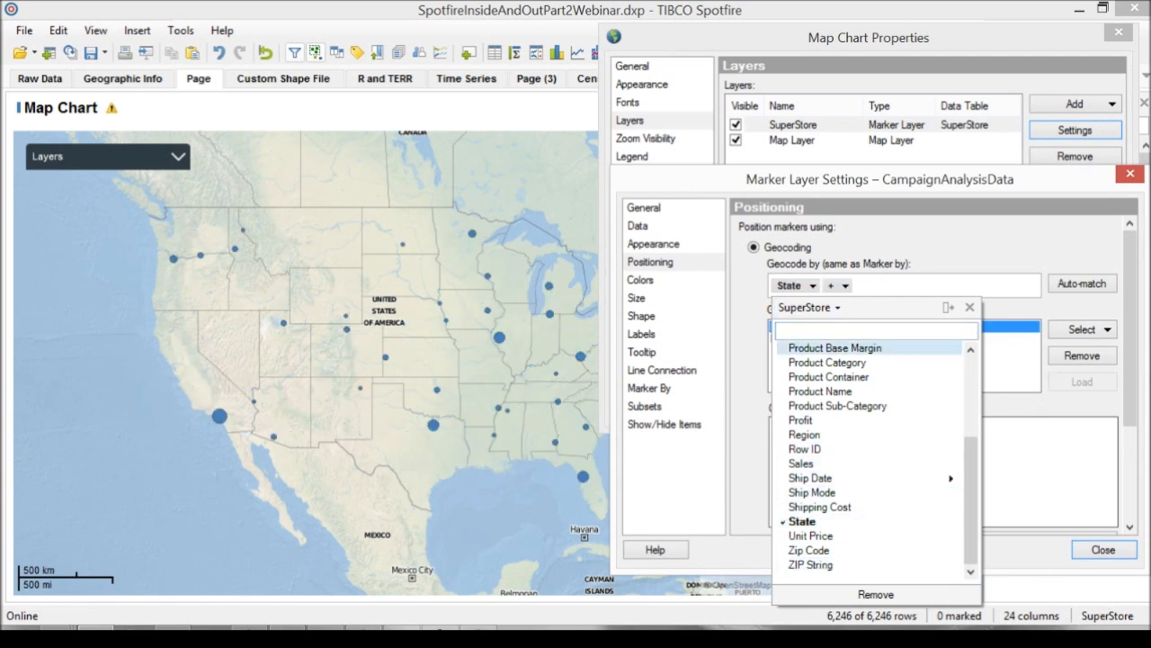
pyautogui.click(970, 308)
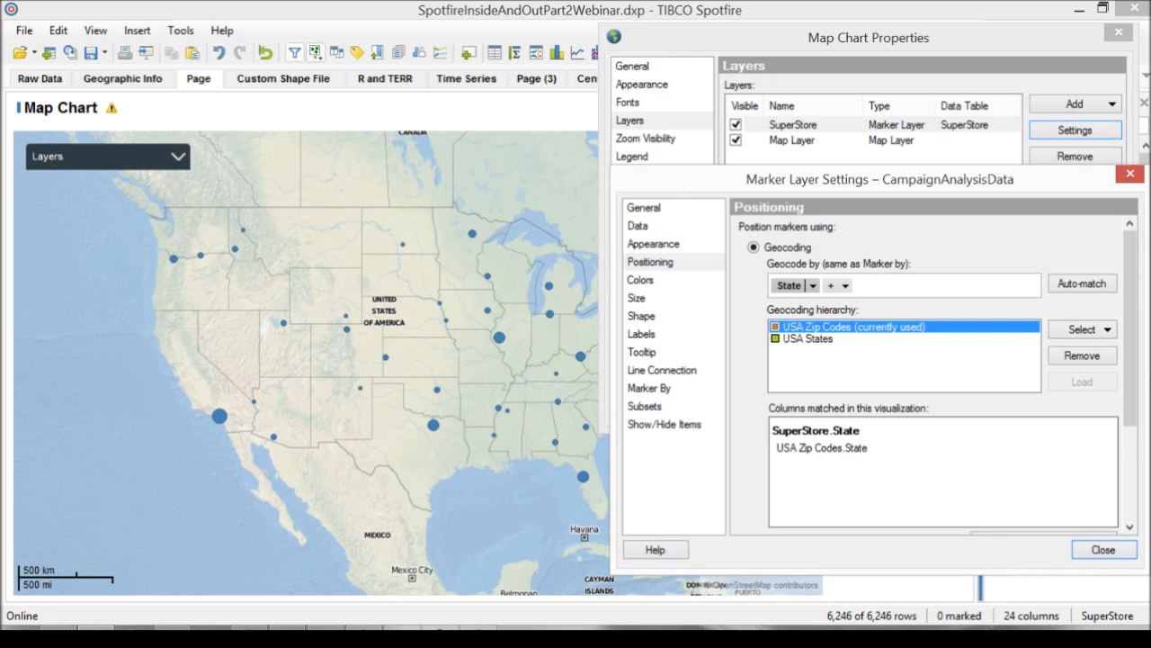
# - Examine the geocoding hierarchies and the size and color settings of the SuperStore marker layer
pyautogui.moveTo(953, 179)
pyautogui.mouseDown()
pyautogui.moveTo(956, 102)
pyautogui.moveTo(940, 75)
pyautogui.mouseUp()
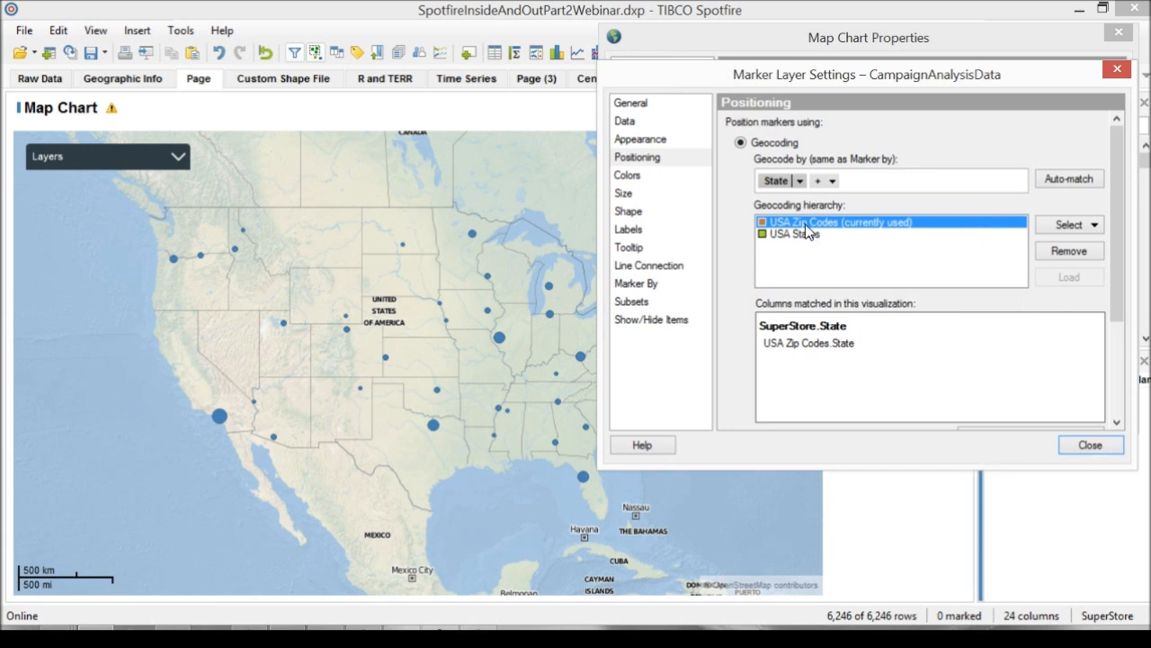
pyautogui.click(624, 193)
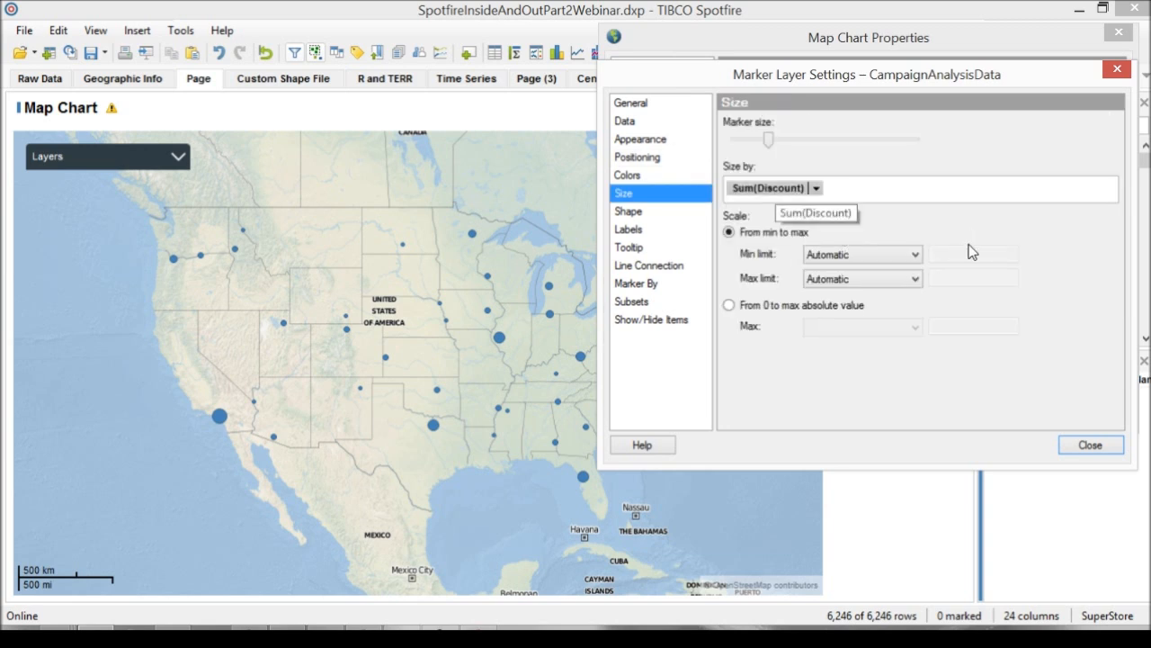
pyautogui.press('Up')
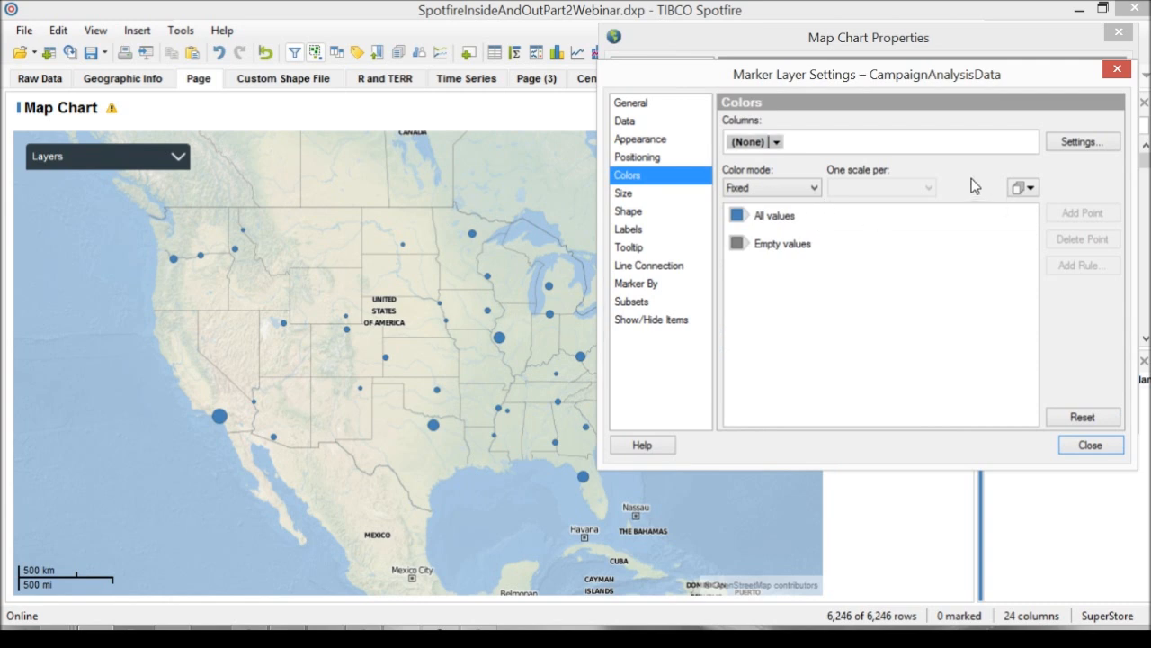
pyautogui.press('Down')
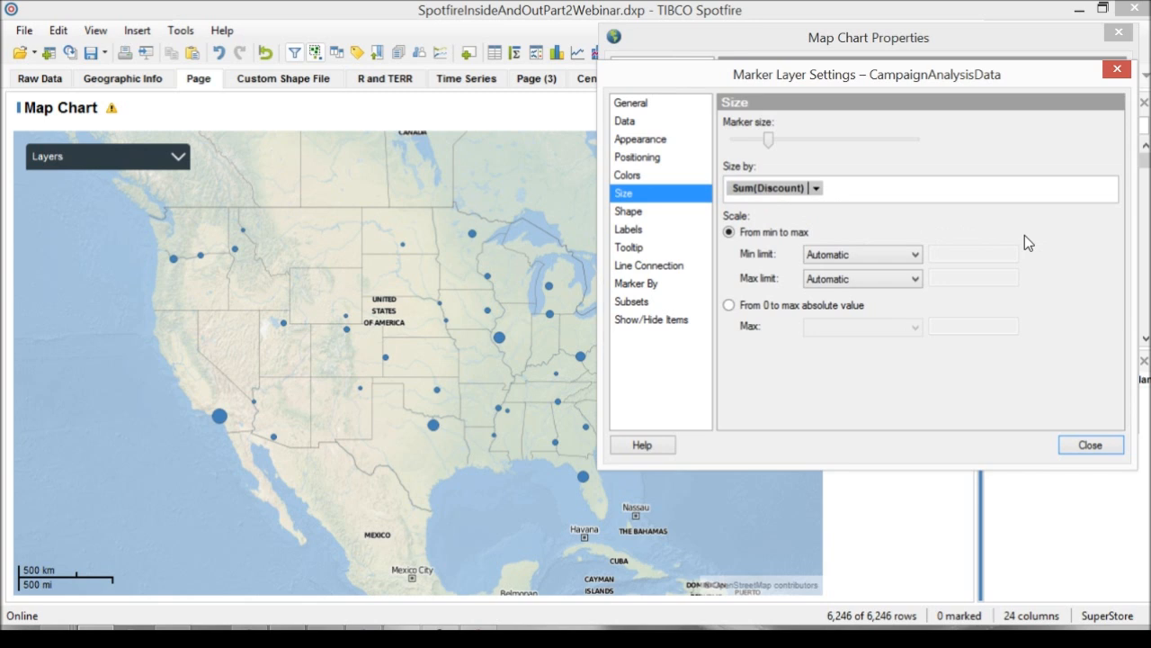
# - Review the SuperStore marker layer's size, color and geocoding column choices and the column matches defined for the SuperStore data table
pyautogui.click(816, 188)
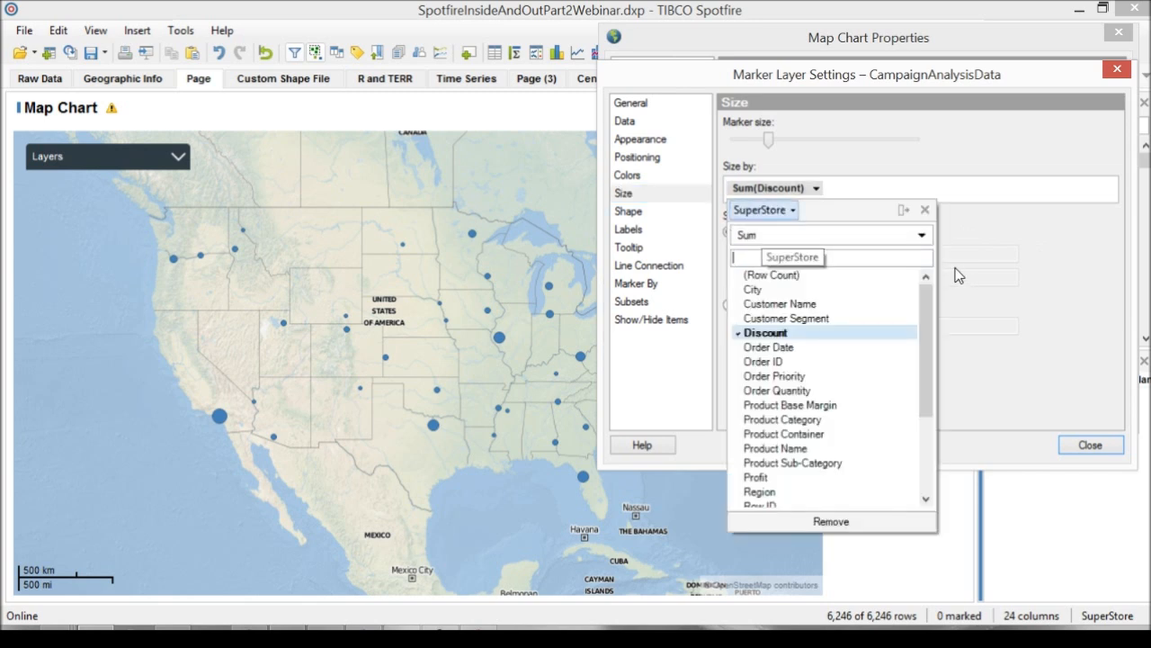
pyautogui.click(668, 173)
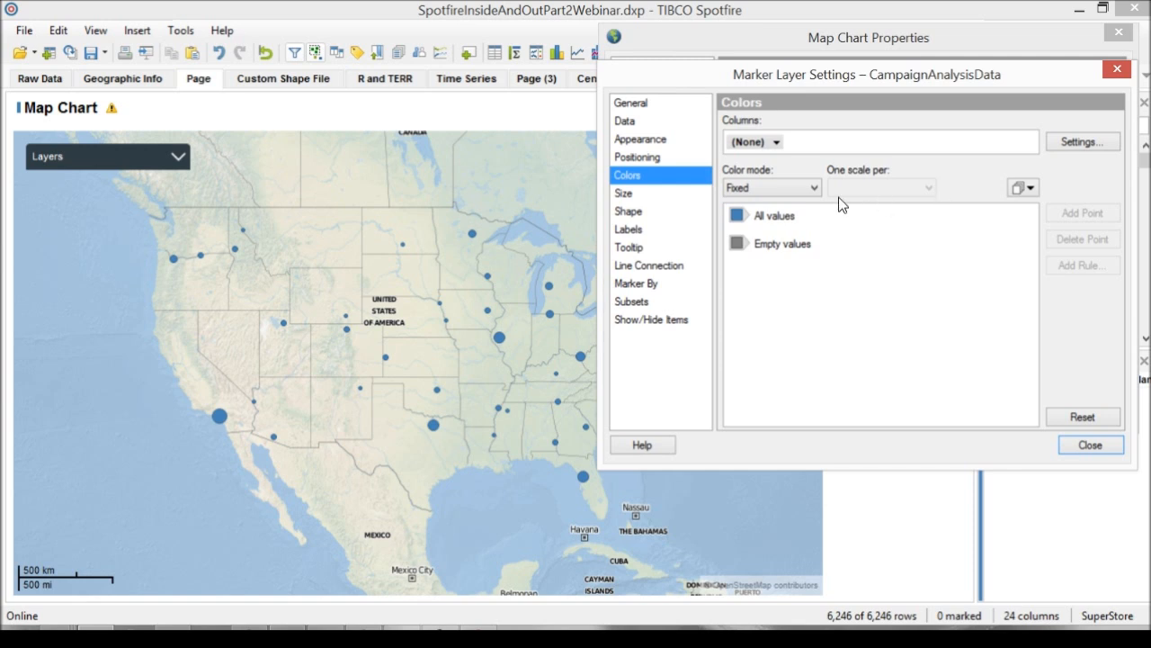
pyautogui.click(670, 158)
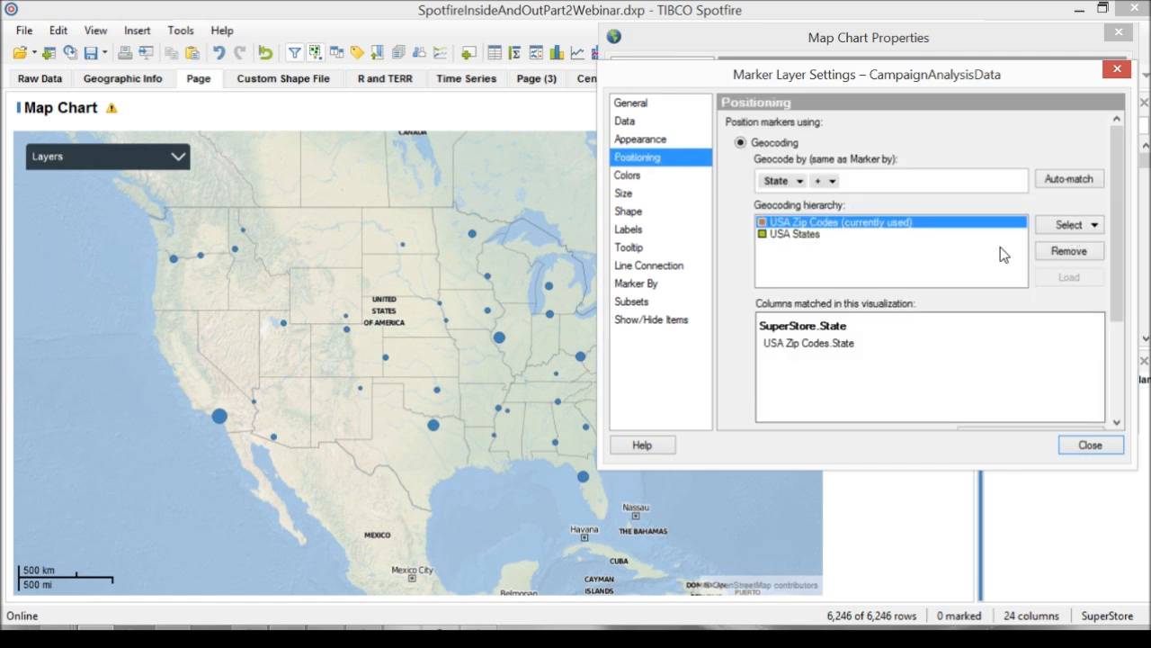
pyautogui.click(799, 181)
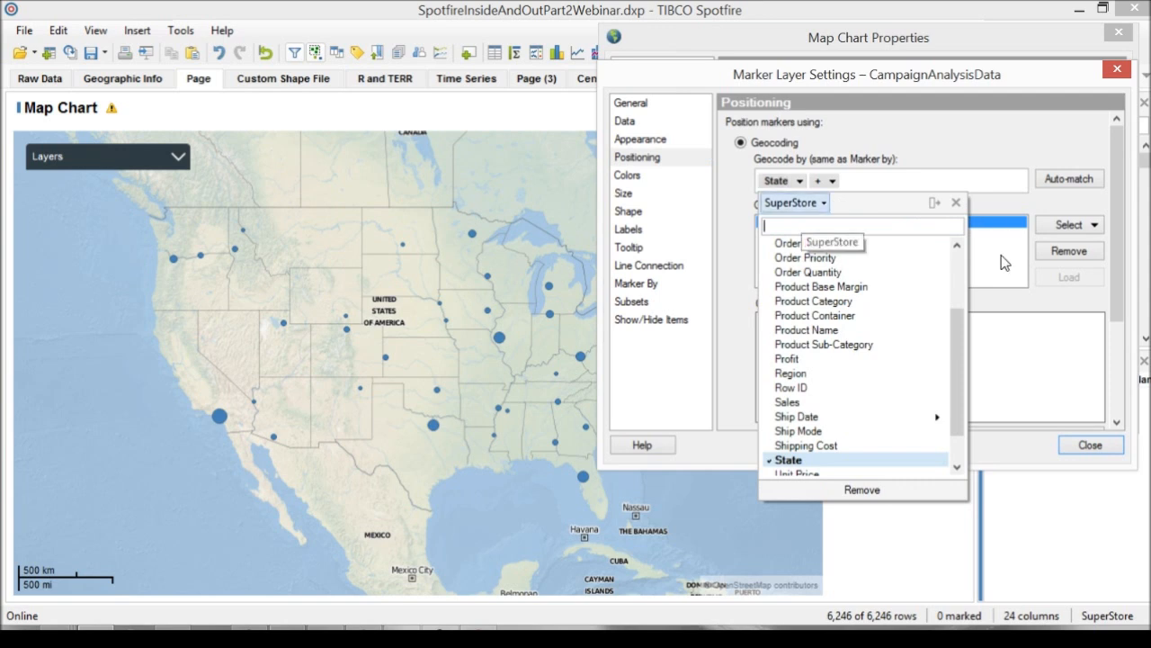
pyautogui.click(722, 310)
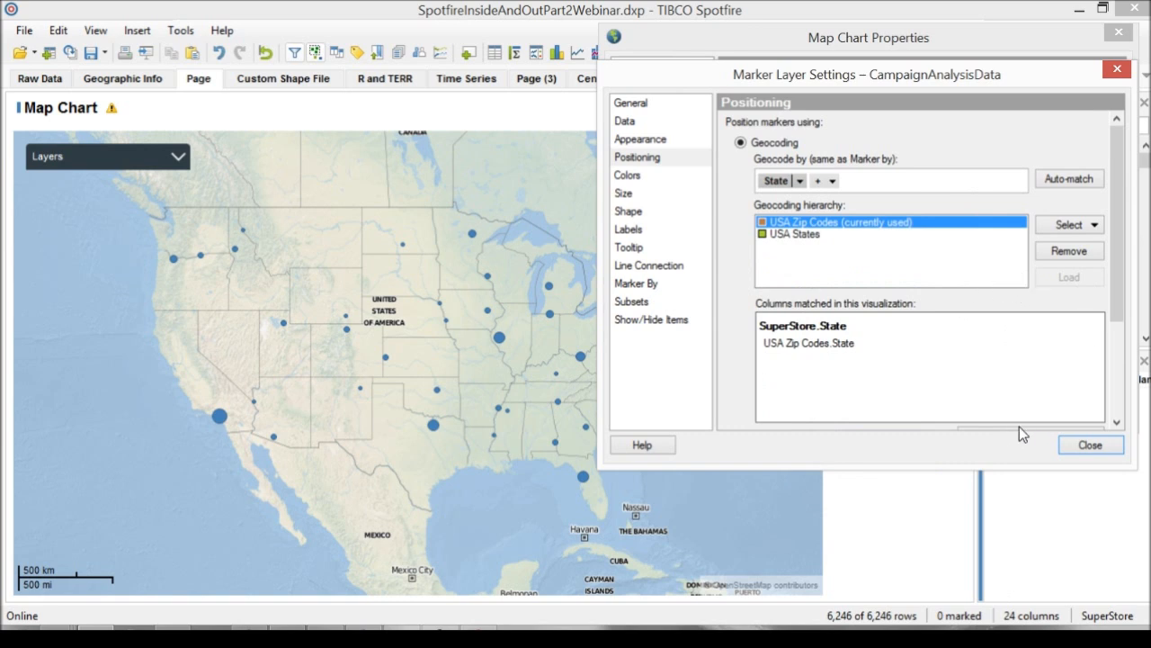
pyautogui.moveTo(1116, 281); pyautogui.dragTo(1116, 311)
pyautogui.click(1030, 386)
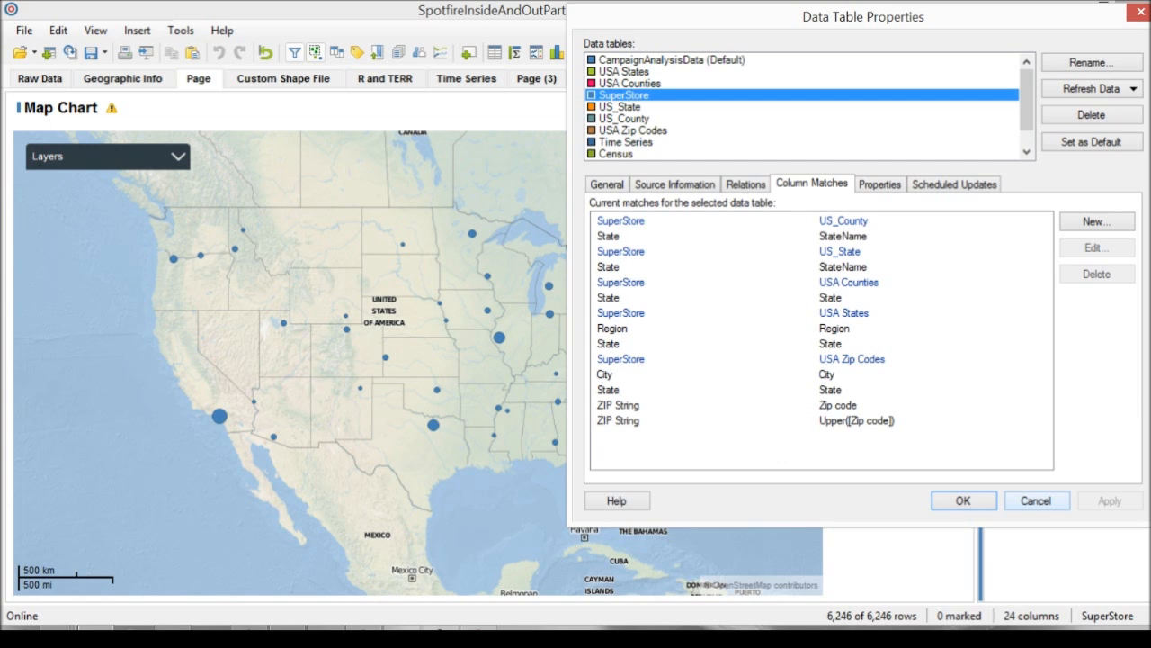
pyautogui.click(963, 500)
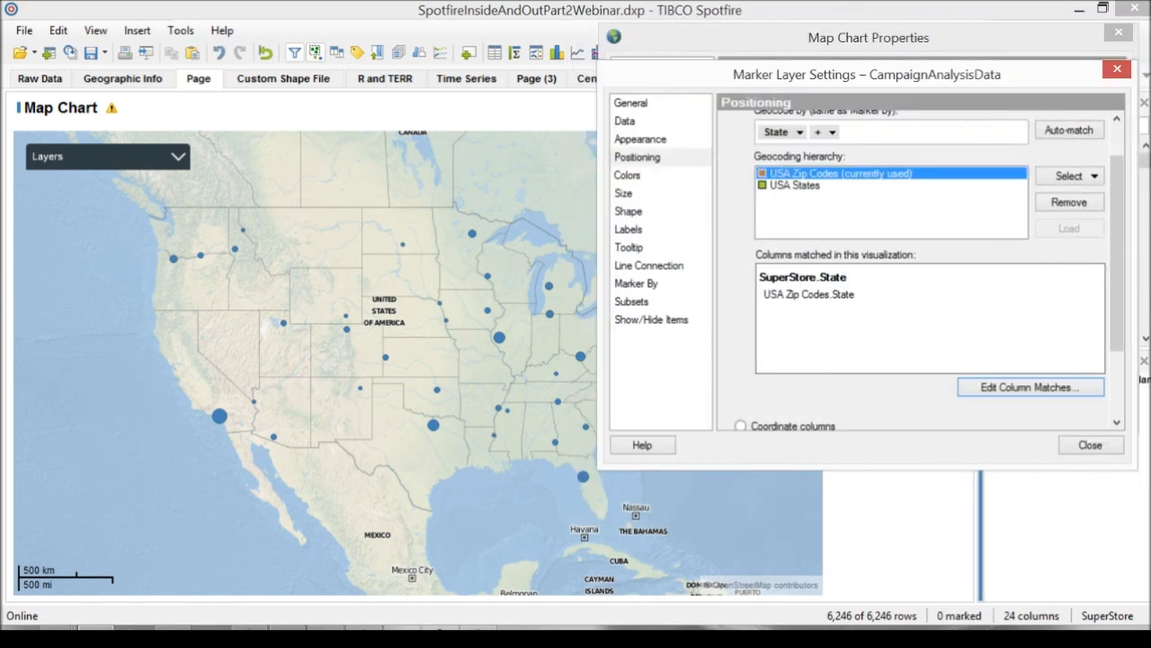
# - Change the SuperStore marker layer's geocoding column to ZIP String, check its matched columns, and close the layer settings
pyautogui.moveTo(867, 75); pyautogui.dragTo(868, 133)
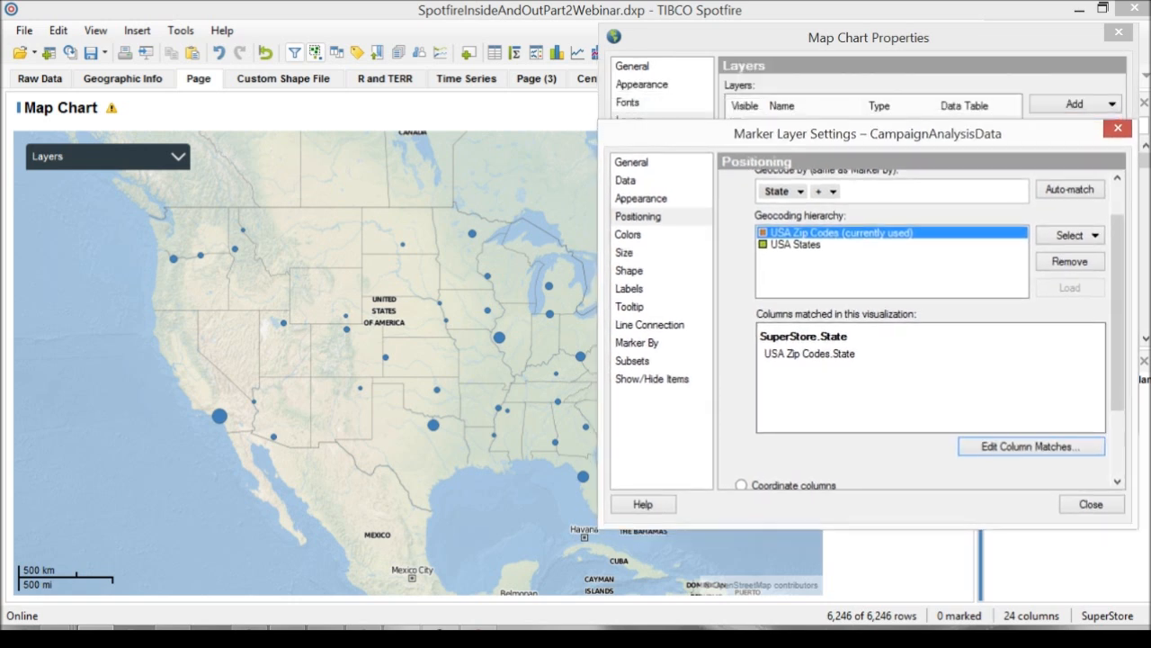
pyautogui.moveTo(868, 133); pyautogui.dragTo(868, 134)
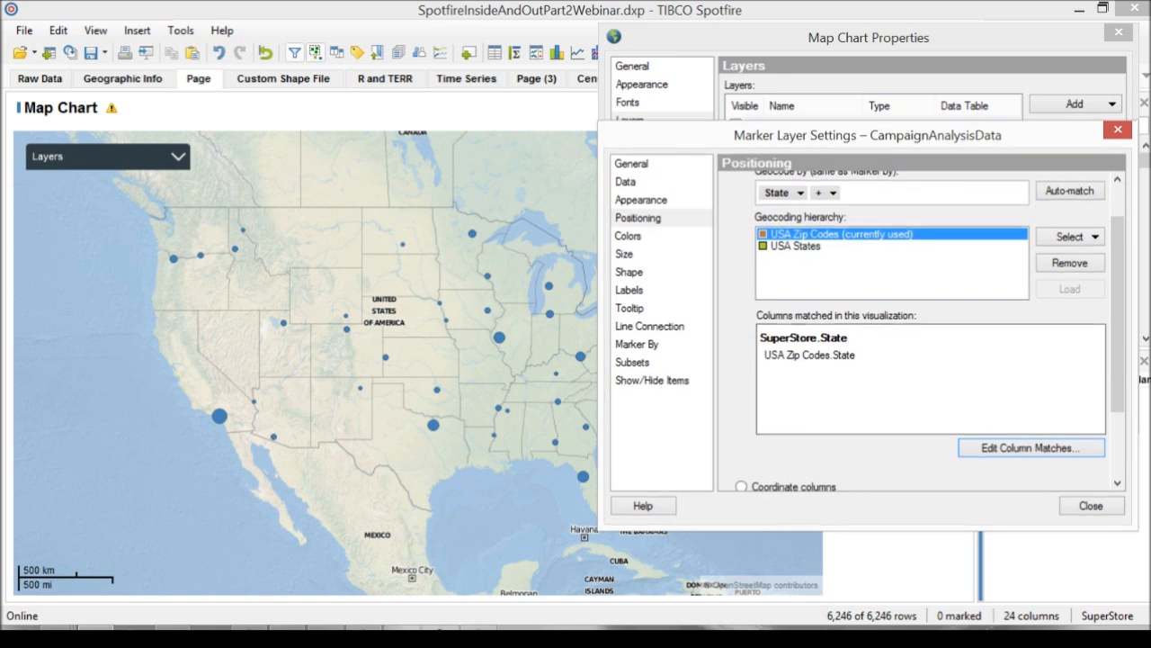
pyautogui.moveTo(868, 135)
pyautogui.mouseDown()
pyautogui.moveTo(875, 144)
pyautogui.moveTo(886, 108)
pyautogui.mouseUp()
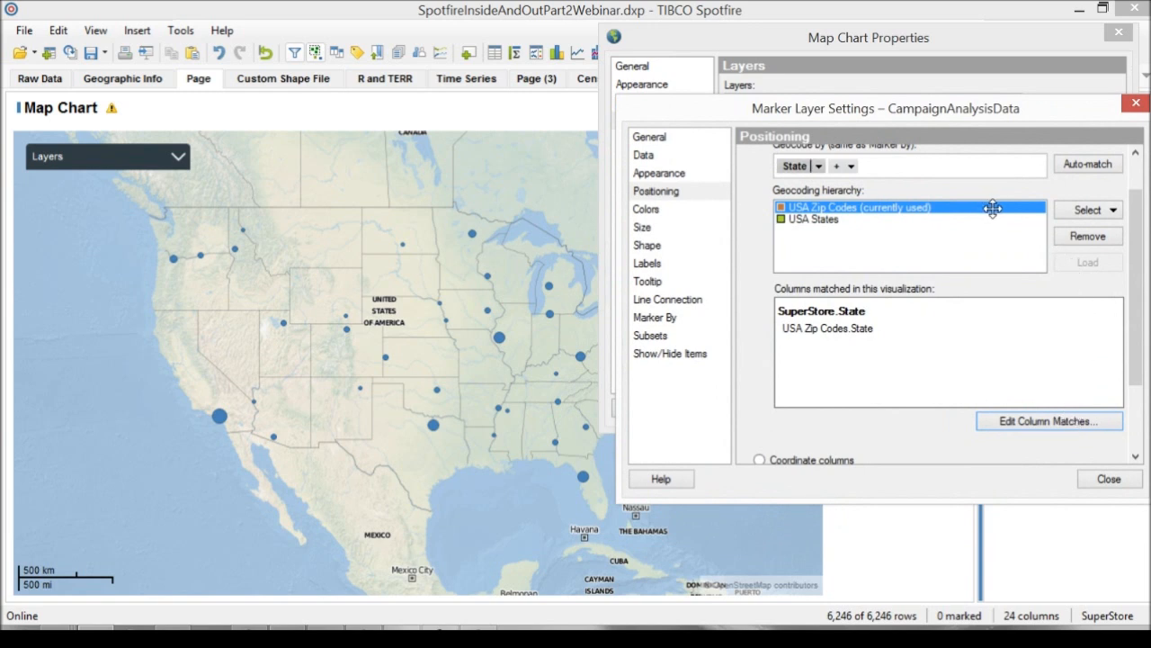
pyautogui.scroll(1, 1104, 254)
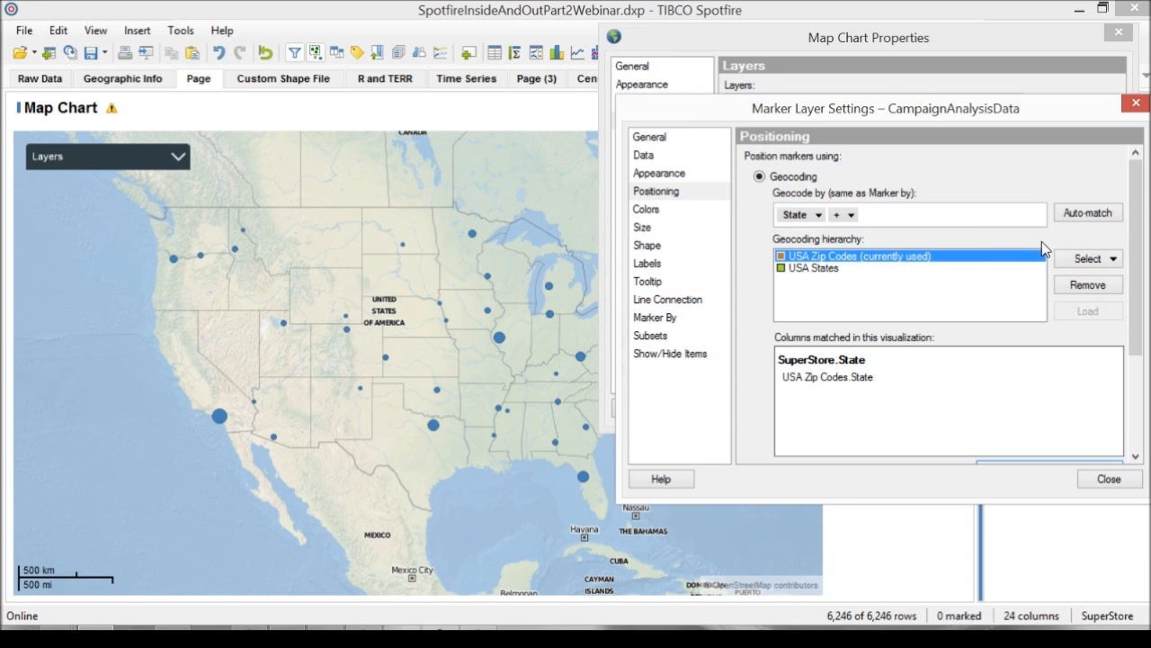
pyautogui.click(1020, 324)
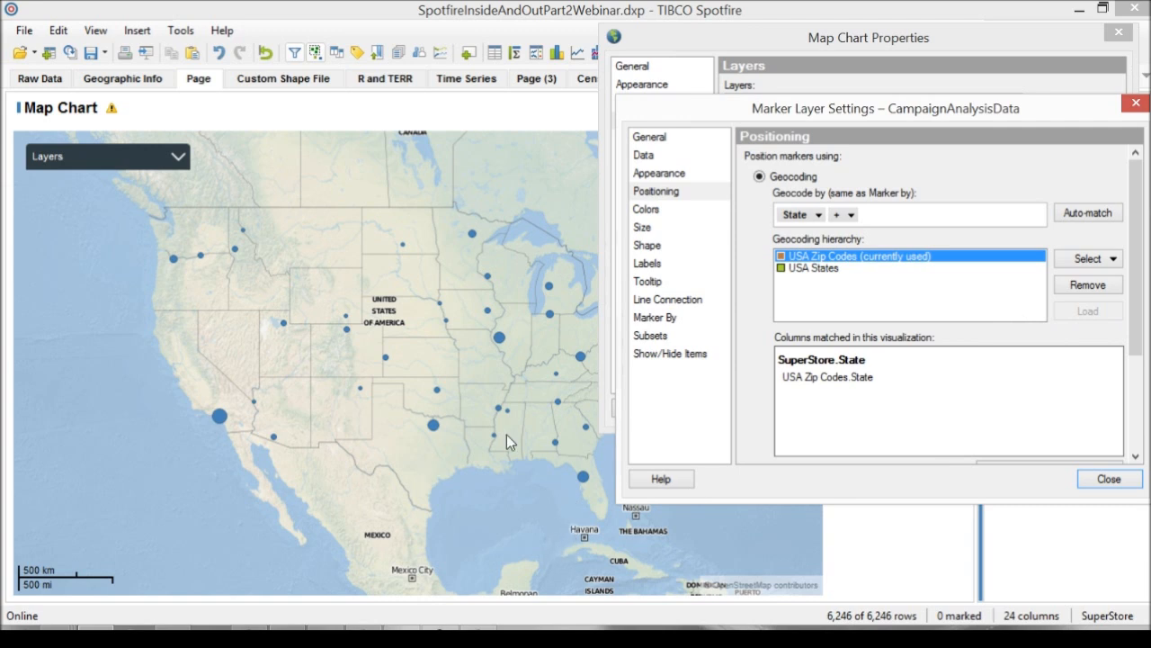
pyautogui.click(819, 215)
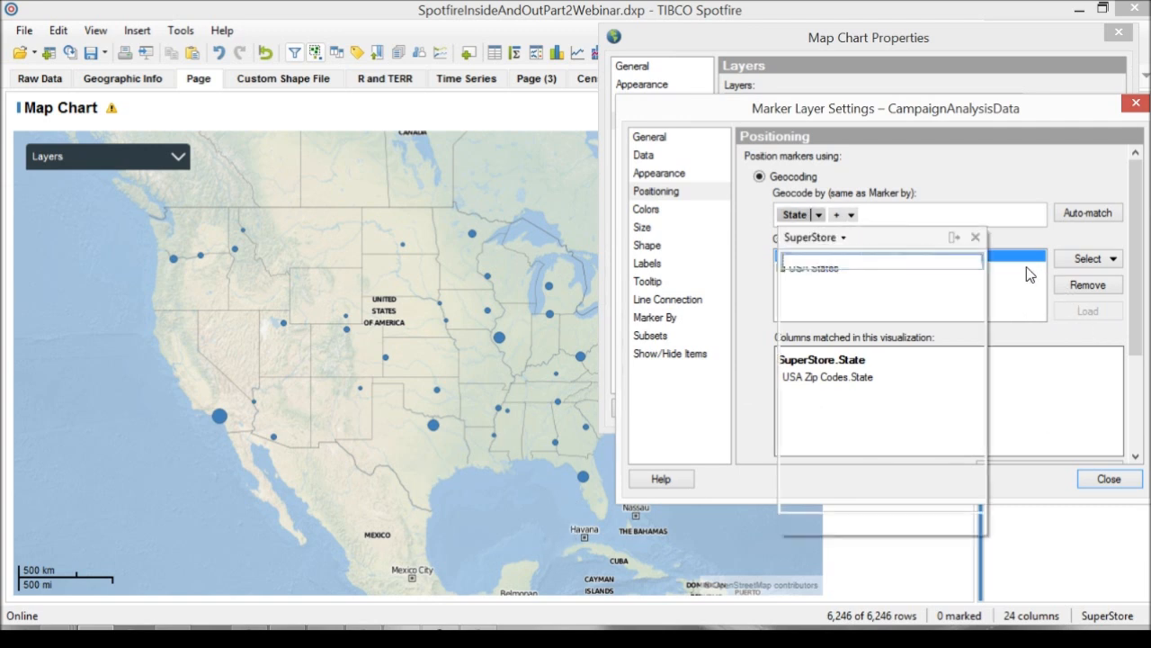
pyautogui.scroll(-1, 827, 478)
pyautogui.click(822, 494)
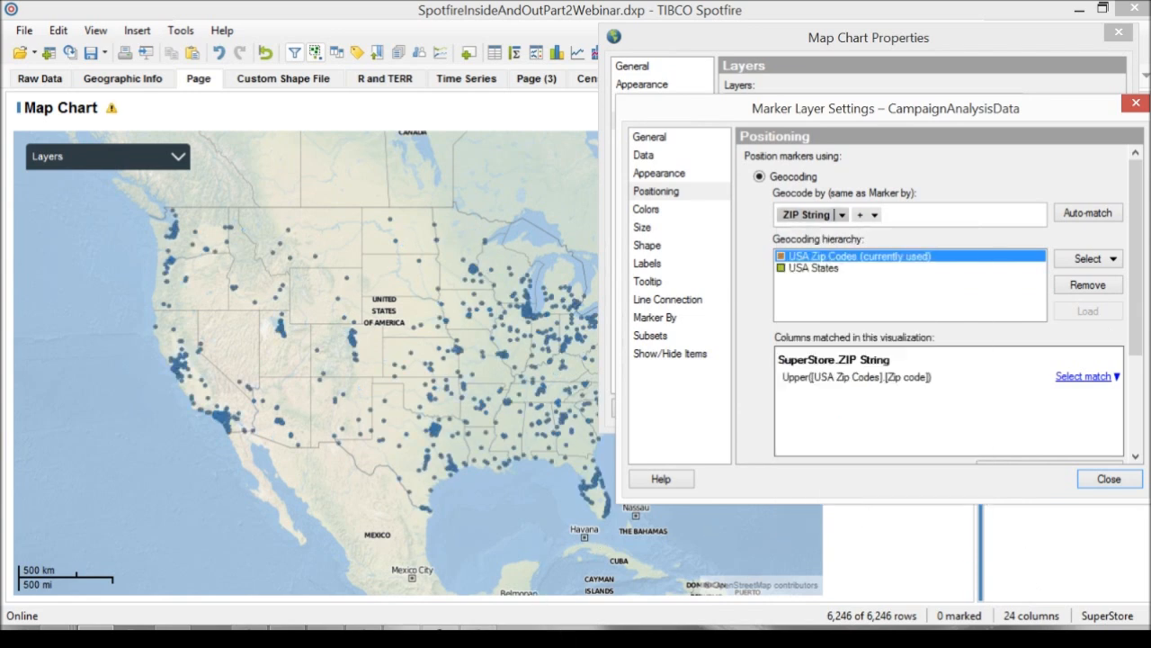
pyautogui.scroll(-2, 1055, 401)
pyautogui.scroll(1, 1055, 400)
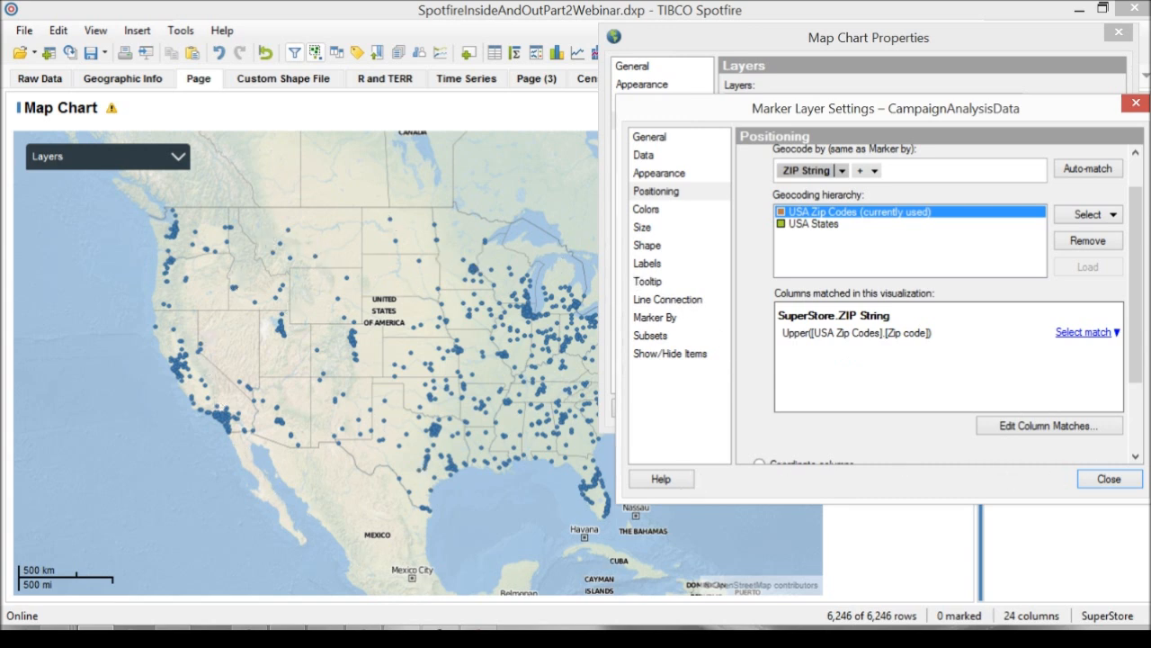
pyautogui.scroll(1, 1047, 400)
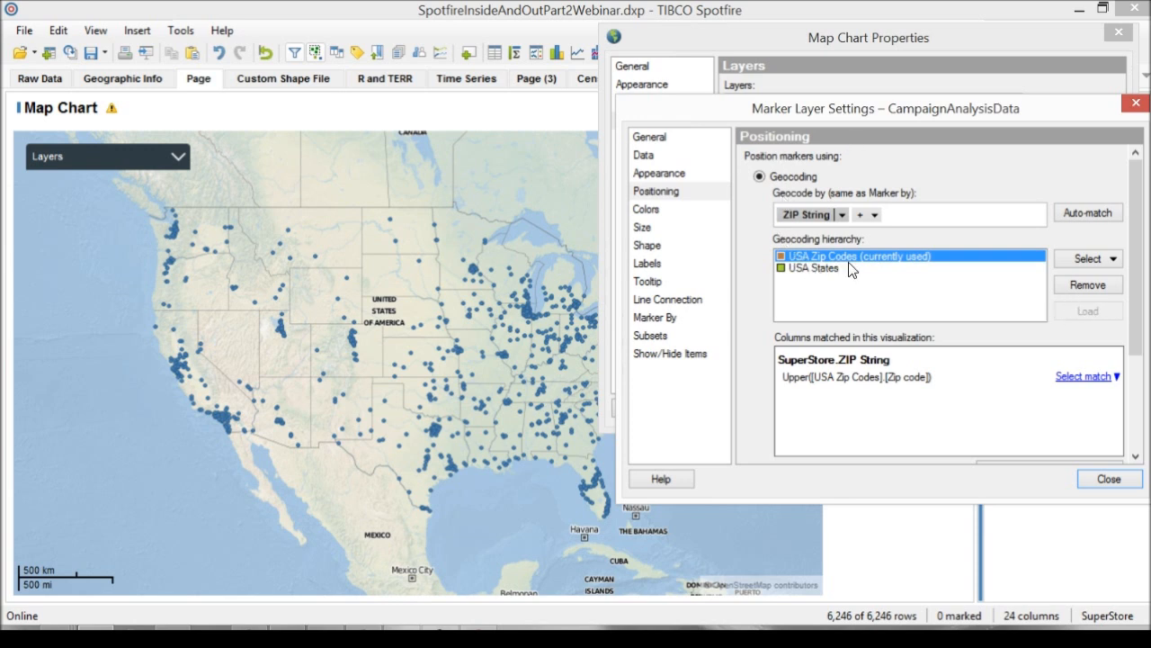
pyautogui.click(1109, 478)
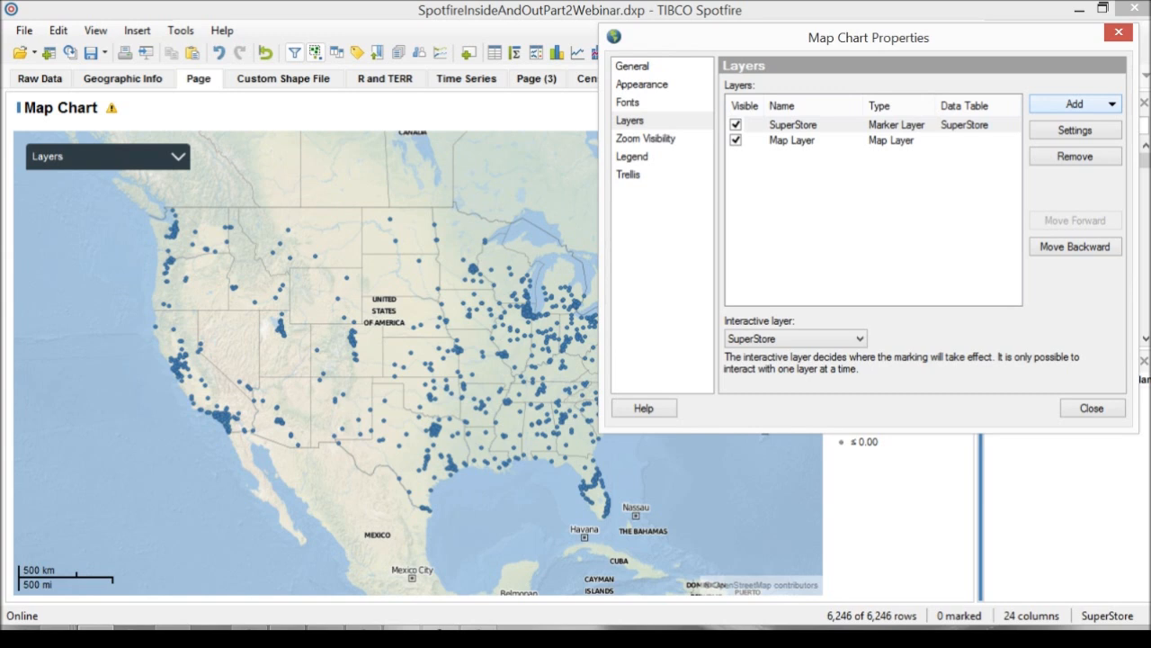
# - Add a USA States feature layer to the map chart and move its settings dialog aside to uncover the map
pyautogui.click(1075, 104)
pyautogui.moveTo(1043, 146)
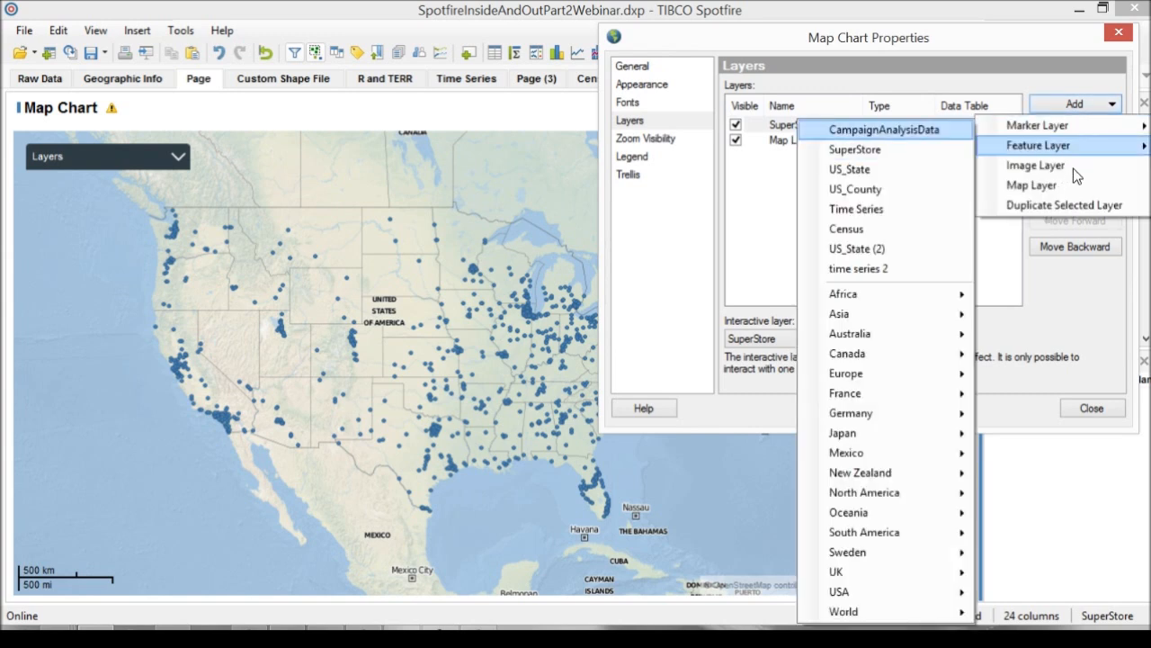
pyautogui.press('Down')
pyautogui.press('Down')
pyautogui.press('Down')
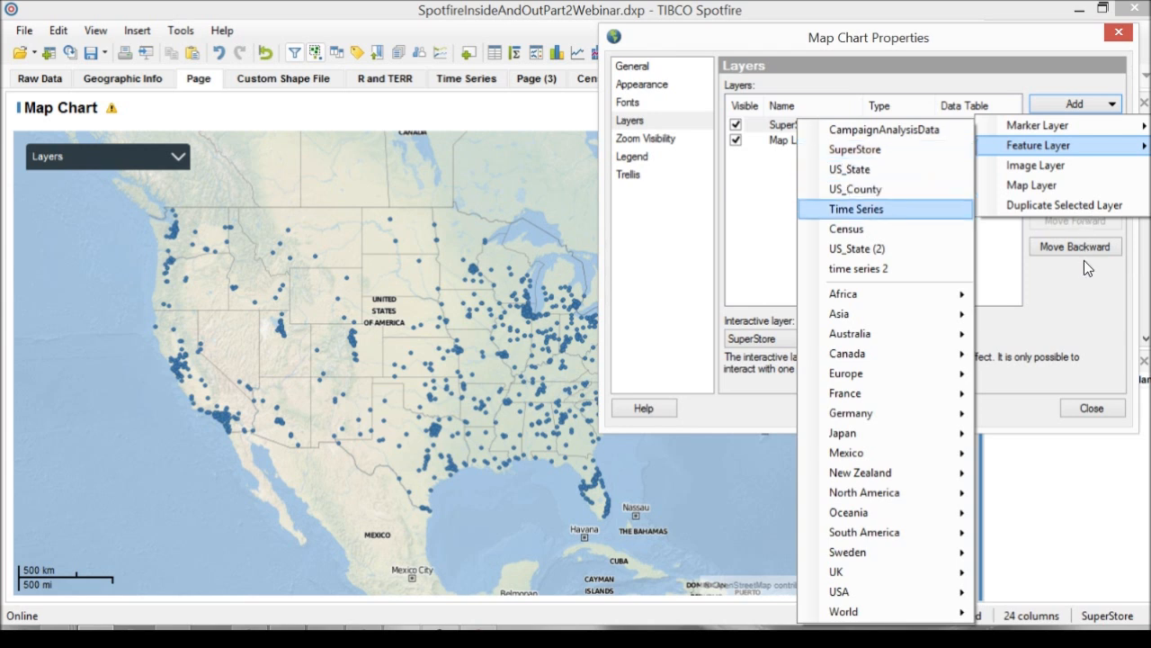
pyautogui.moveTo(863, 591)
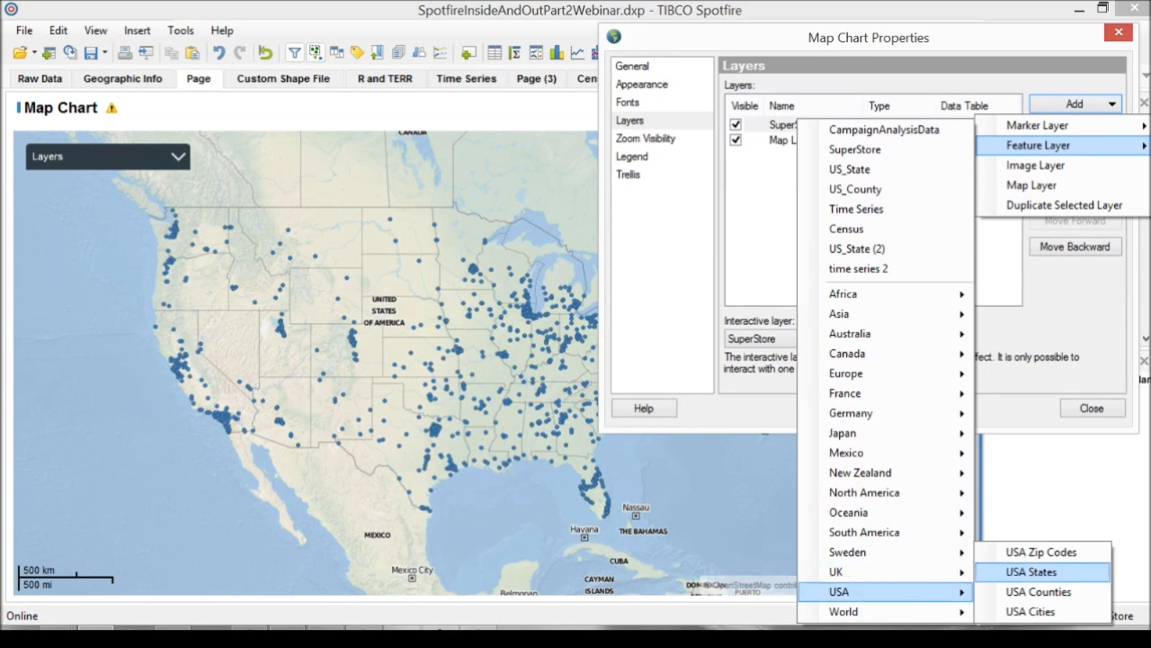
pyautogui.click(1032, 572)
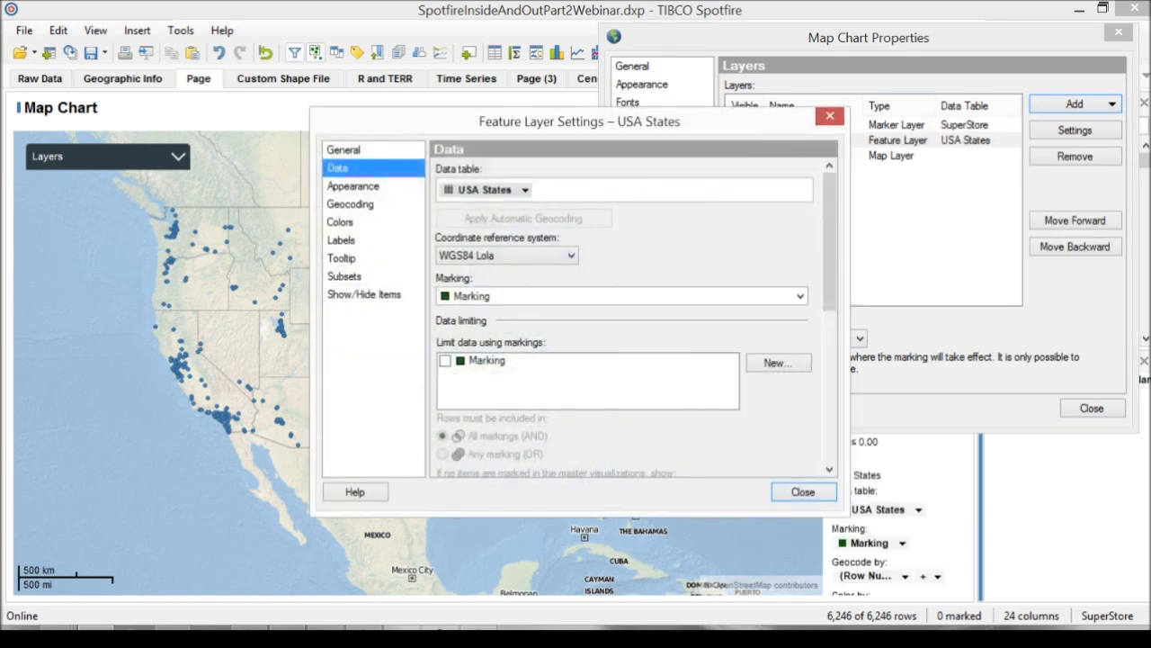
pyautogui.moveTo(746, 128); pyautogui.dragTo(1064, 88)
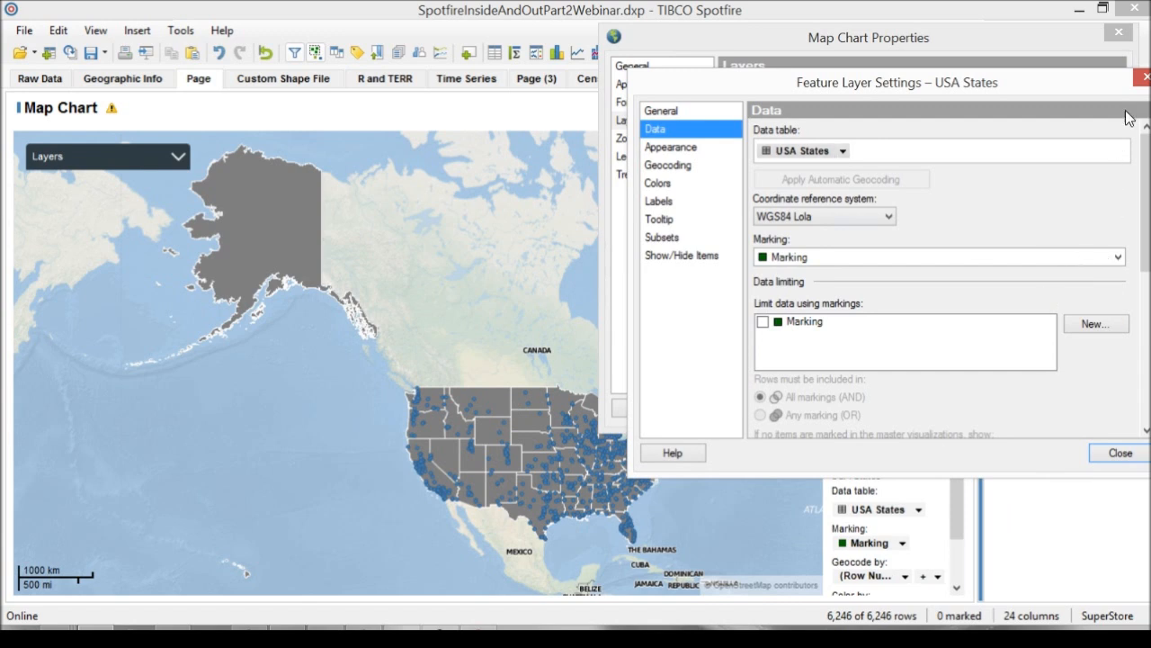
pyautogui.moveTo(1125, 85); pyautogui.dragTo(1124, 103)
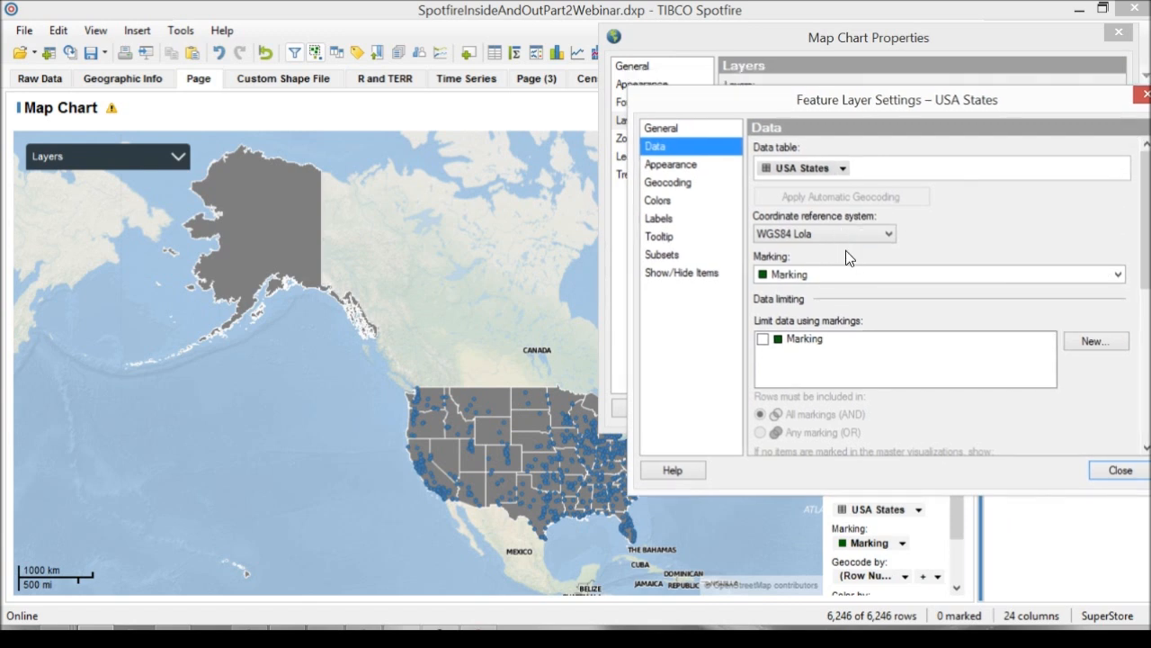
# - Set the USA States feature layer's geocoding column to State
pyautogui.click(669, 183)
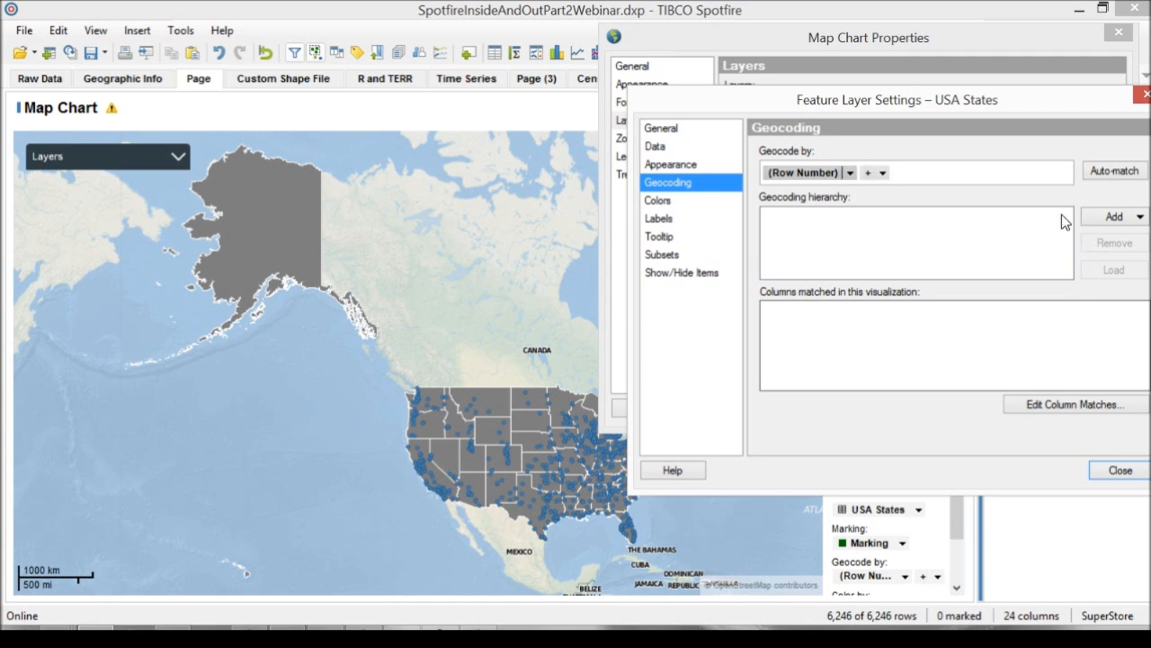
pyautogui.click(810, 172)
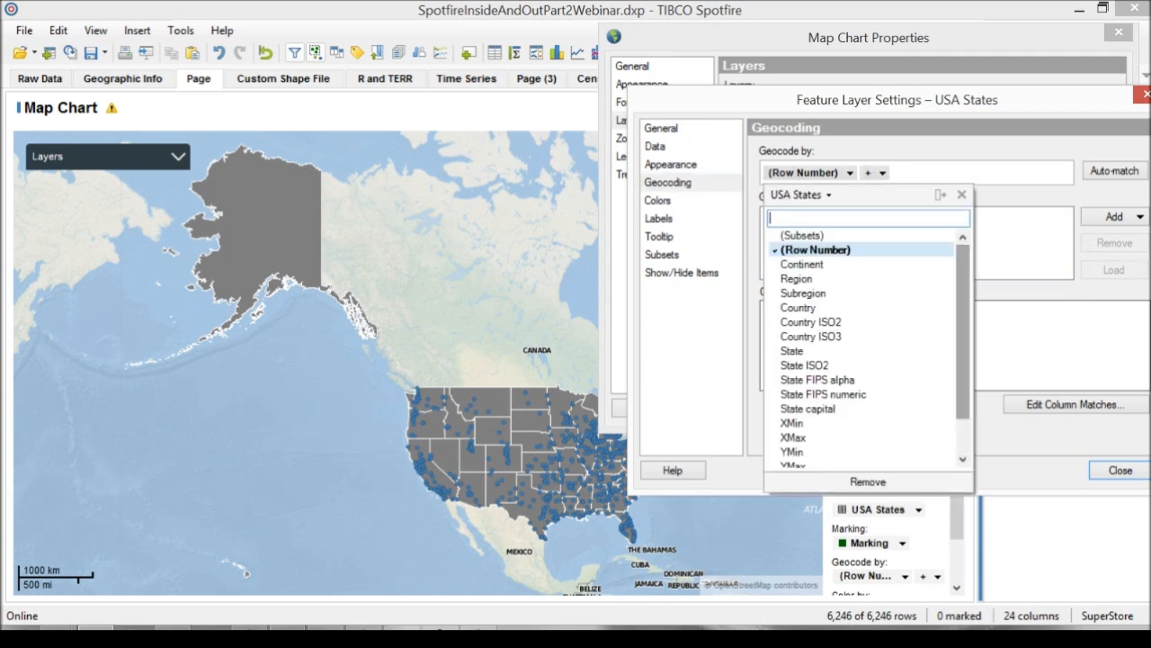
pyautogui.scroll(-1, 864, 342)
pyautogui.click(820, 337)
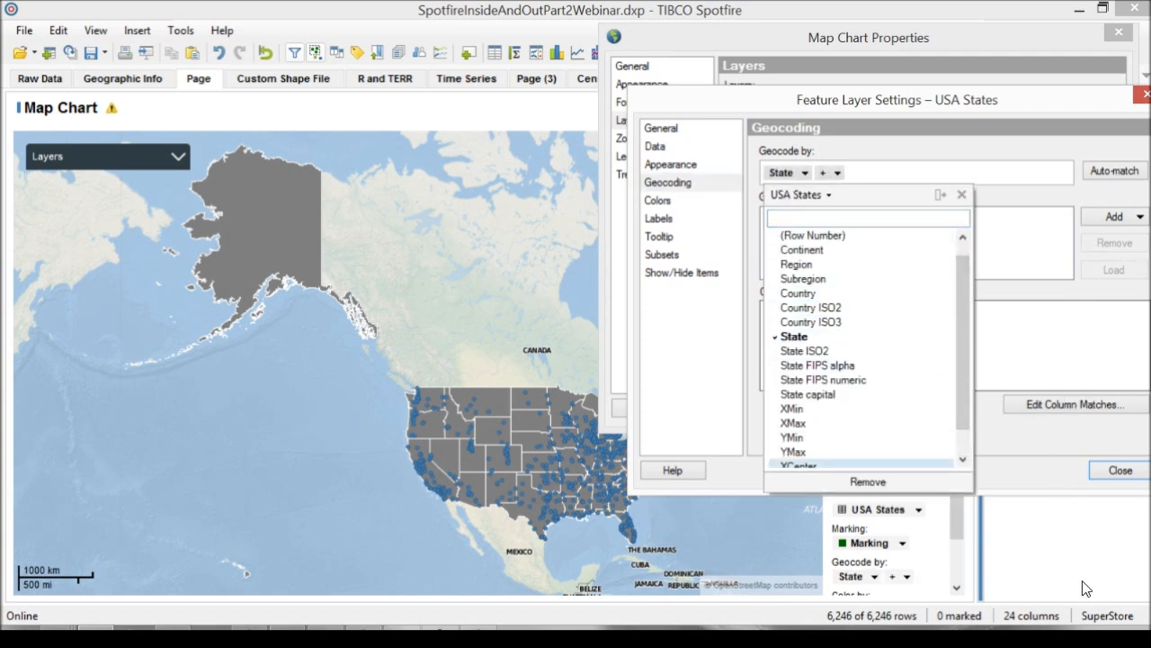
pyautogui.press('Escape')
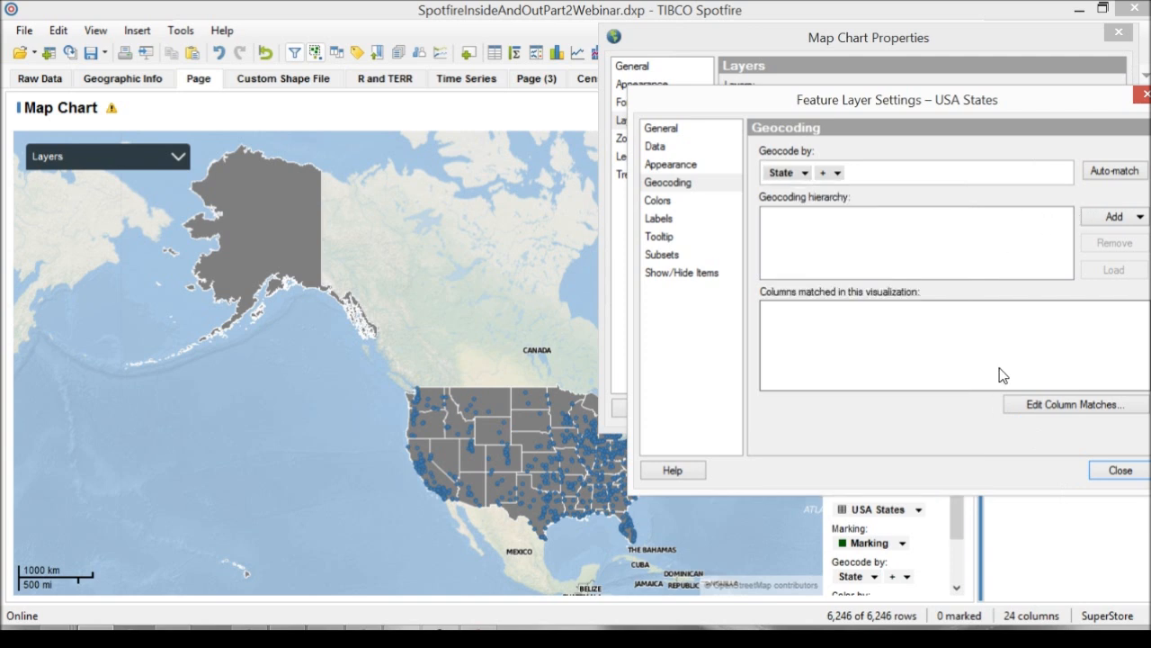
# - Color the USA States feature layer by Sum(Profit) from the SuperStore table, check its geocoding match, and close both settings dialogs
pyautogui.press('Down')
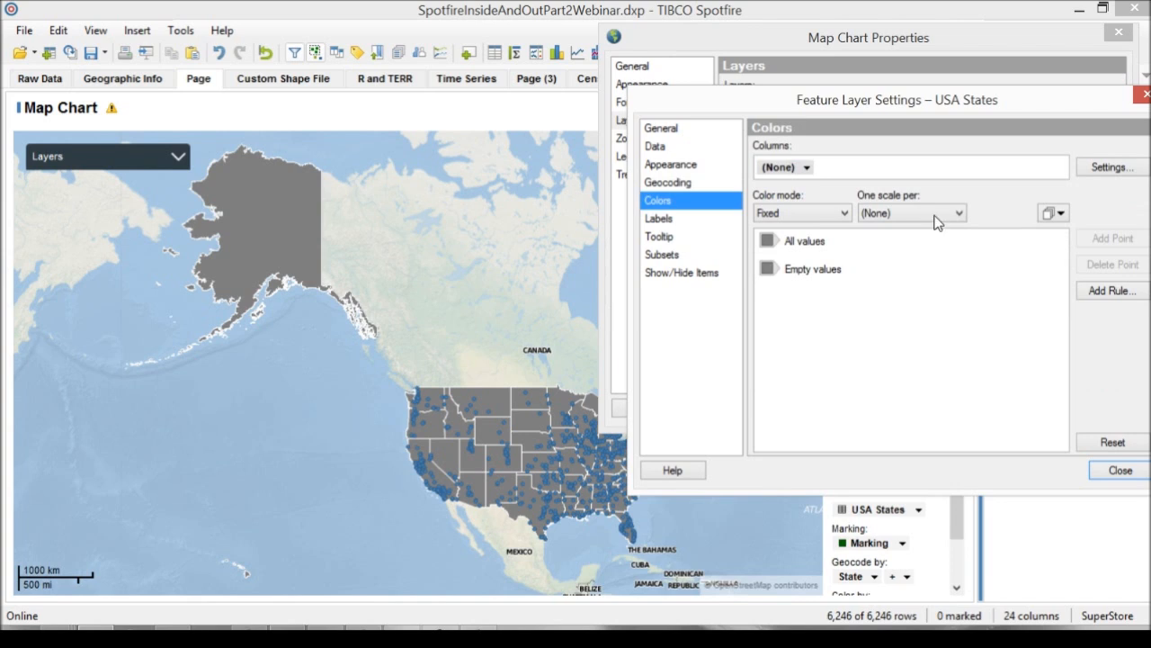
pyautogui.click(809, 167)
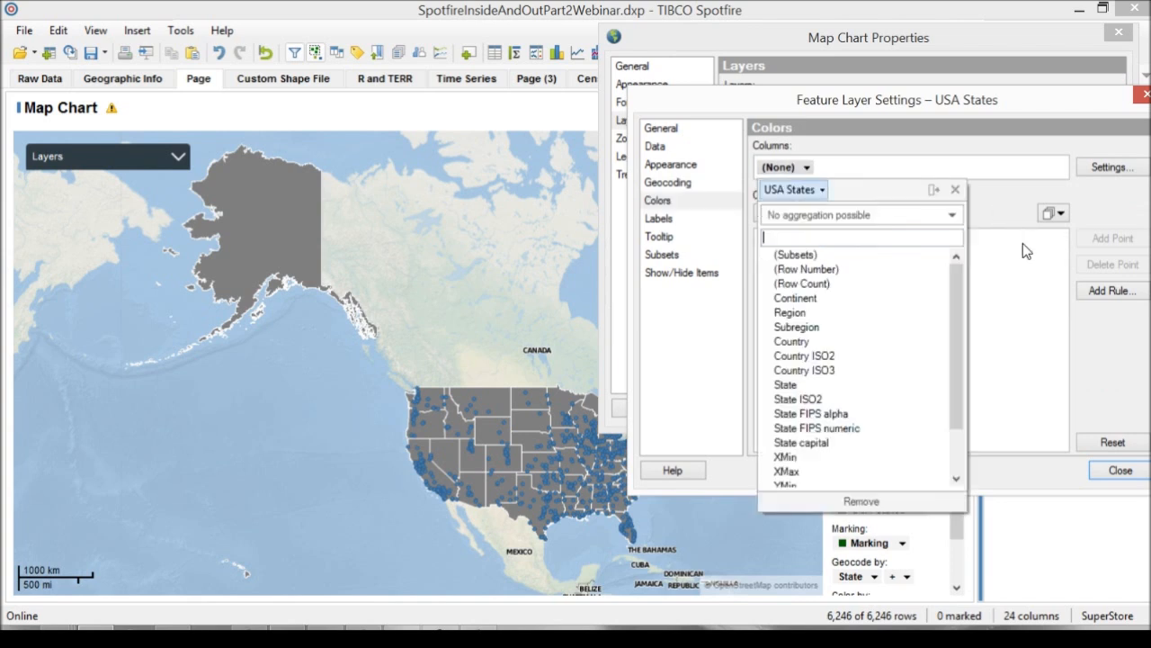
pyautogui.click(819, 190)
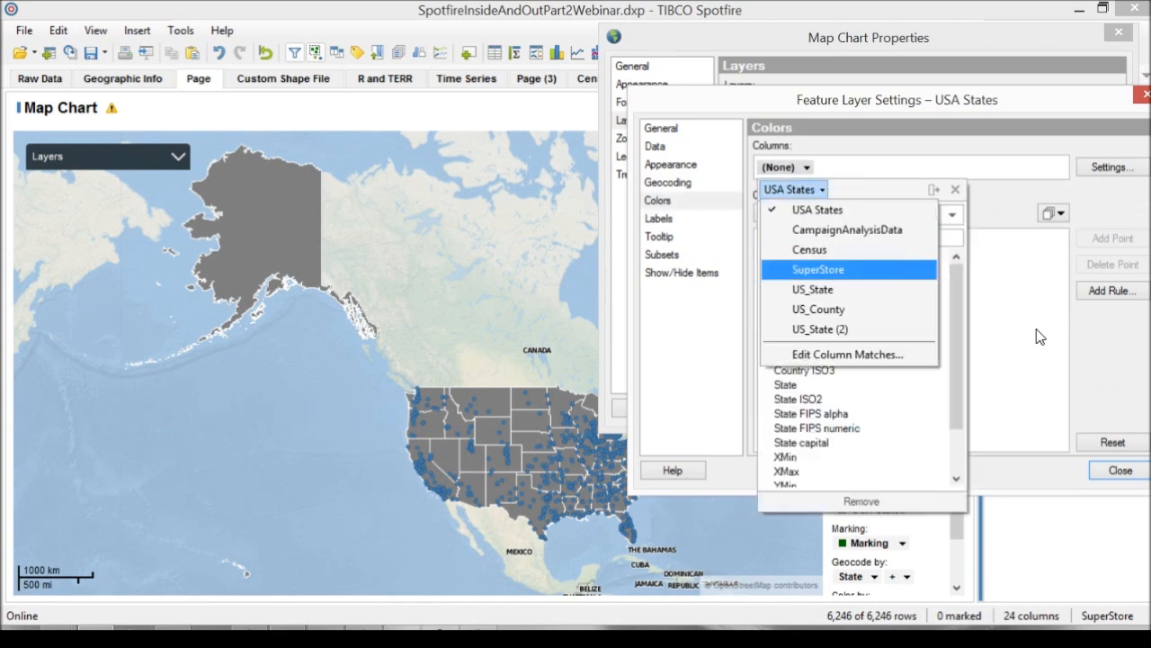
pyautogui.click(818, 269)
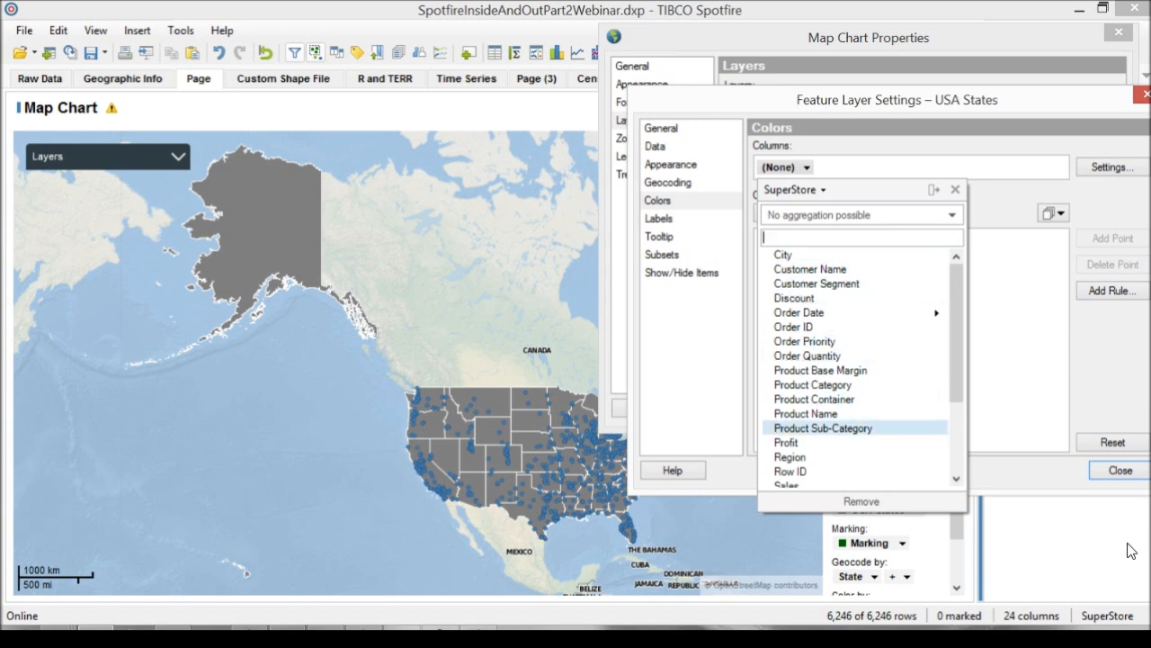
pyautogui.click(785, 443)
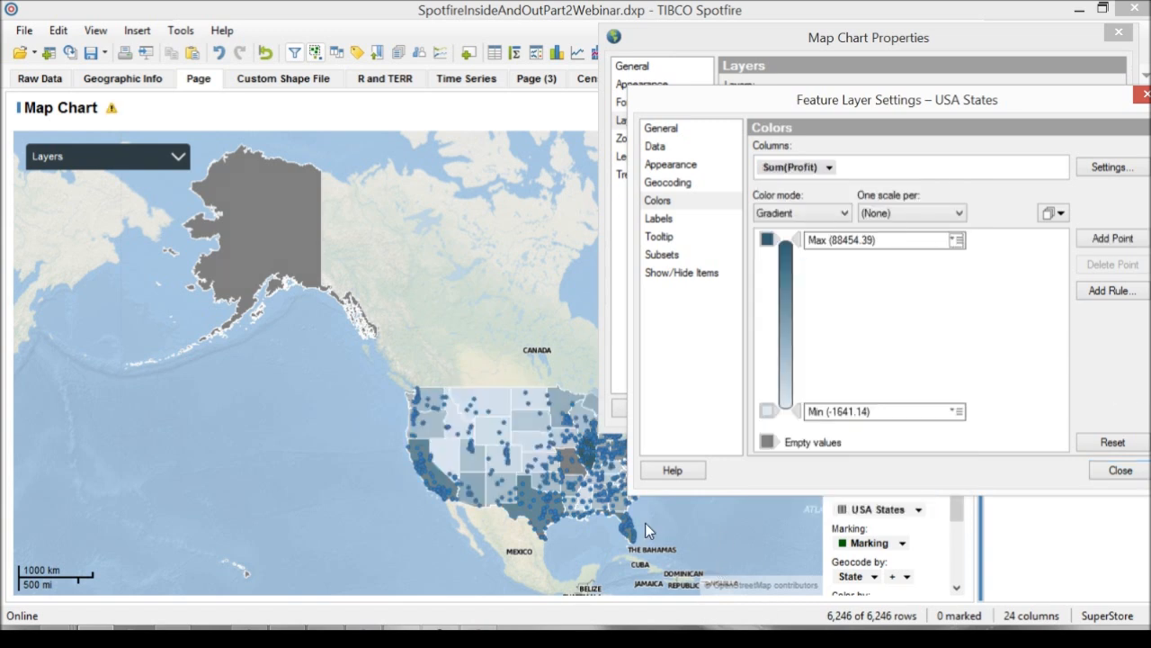
pyautogui.click(670, 183)
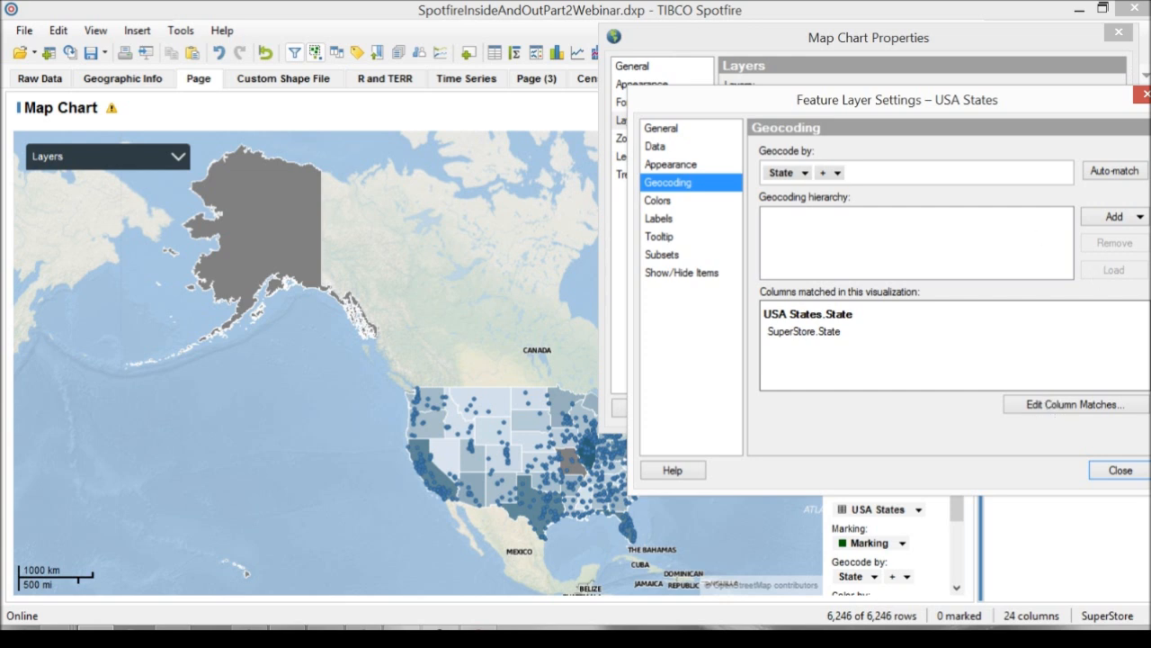
pyautogui.click(1119, 470)
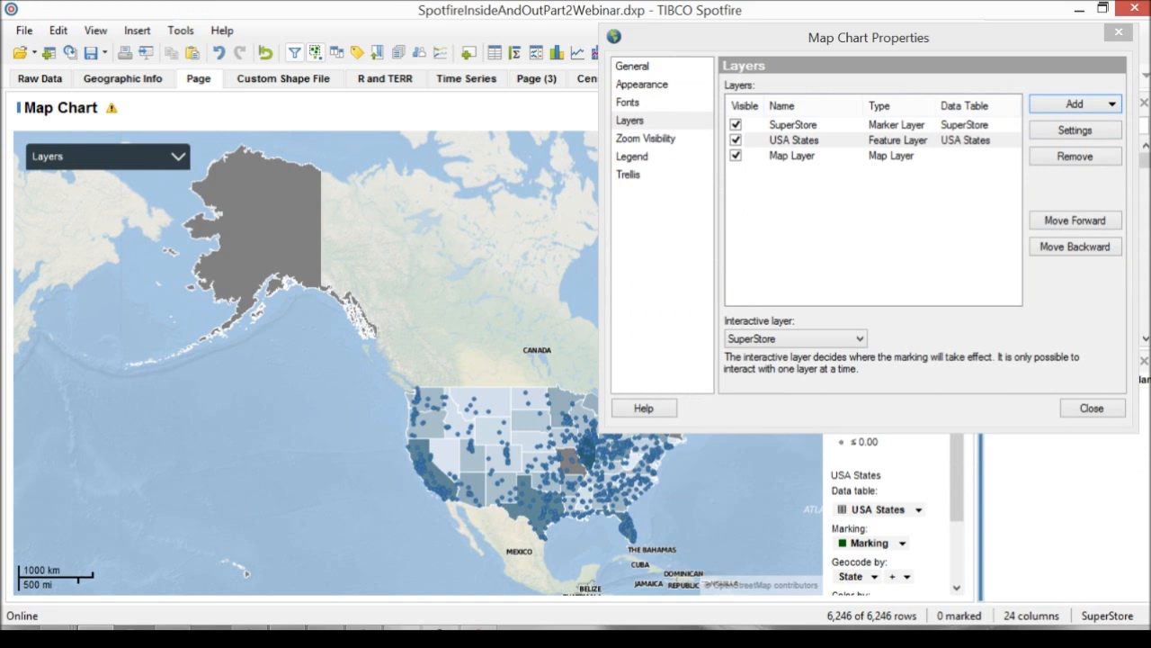
pyautogui.click(1092, 408)
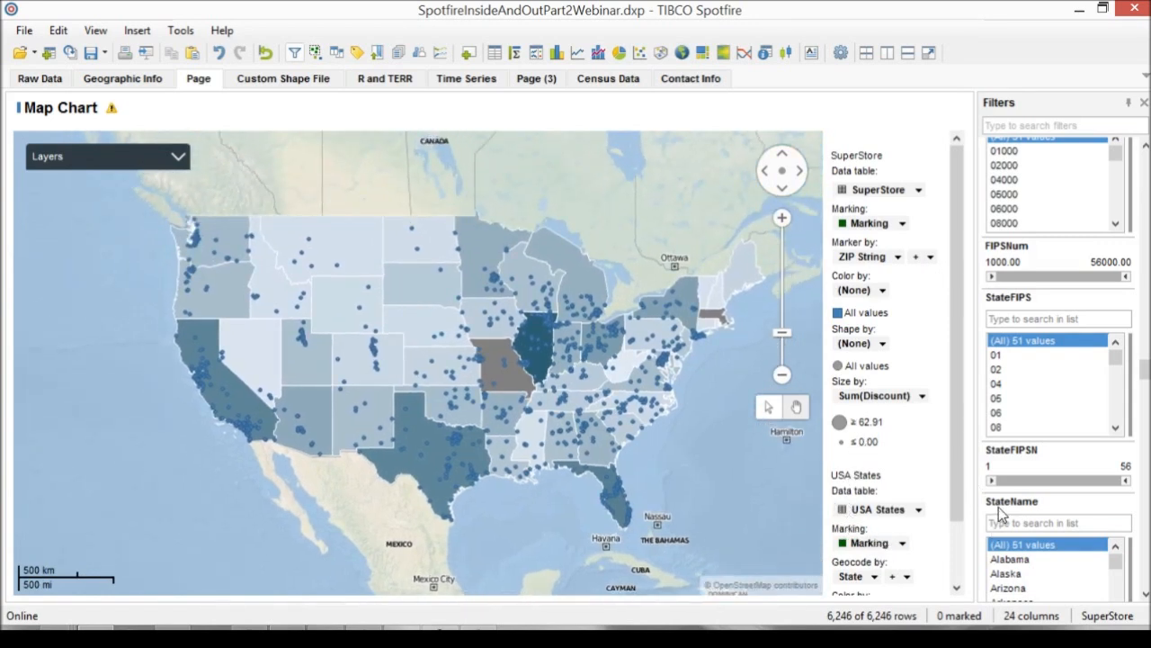
# - Mark the SuperStore markers in the New York and Pennsylvania area of the map
pyautogui.moveTo(630, 259); pyautogui.dragTo(687, 344)
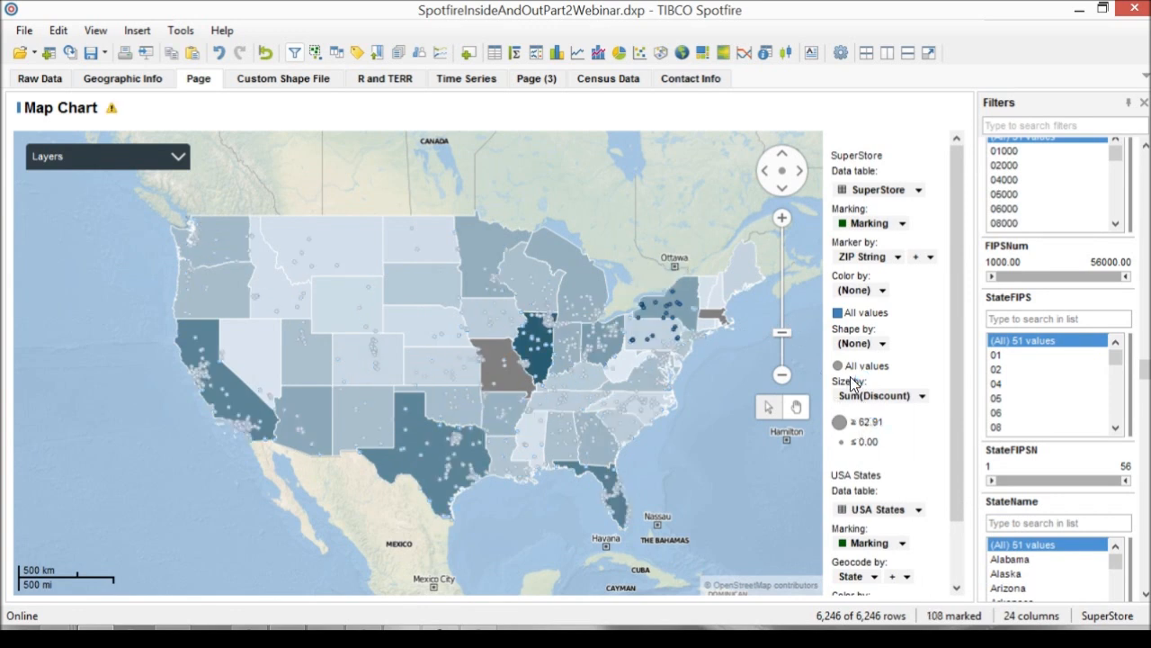